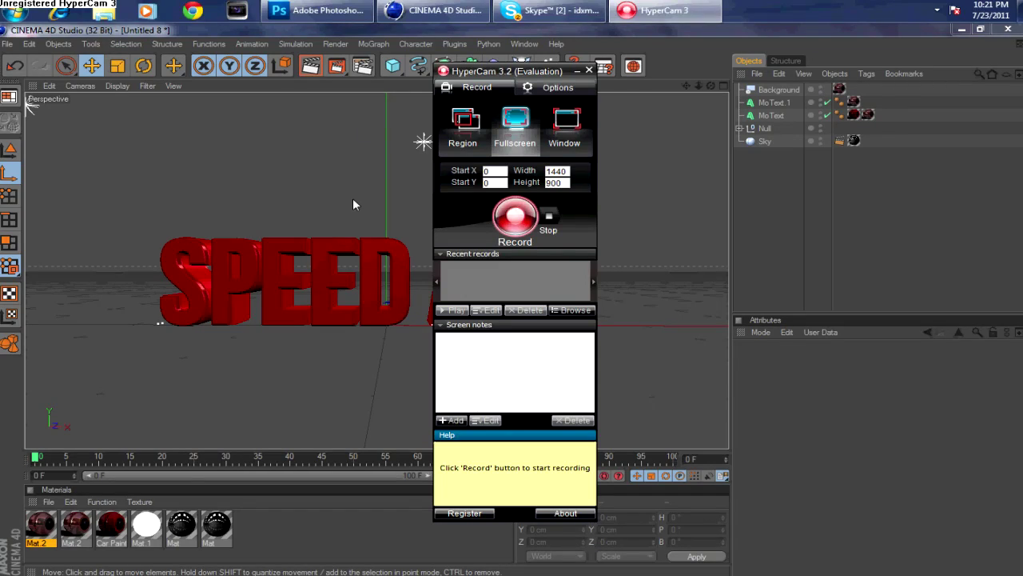
- Switch both SPEED ART MoText objects to the graffiti font
left_click(778, 113, "shift")
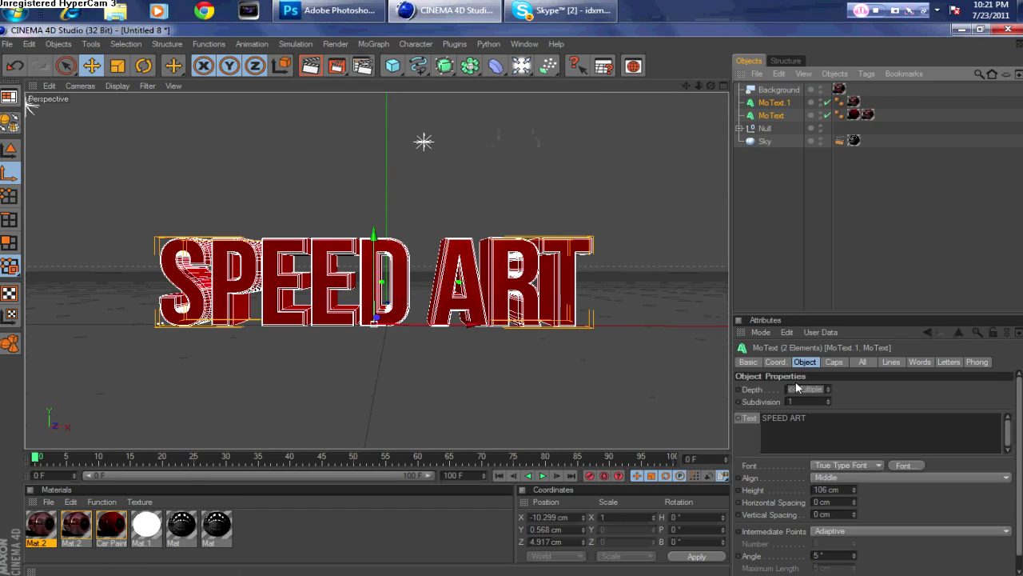
left_click(903, 465)
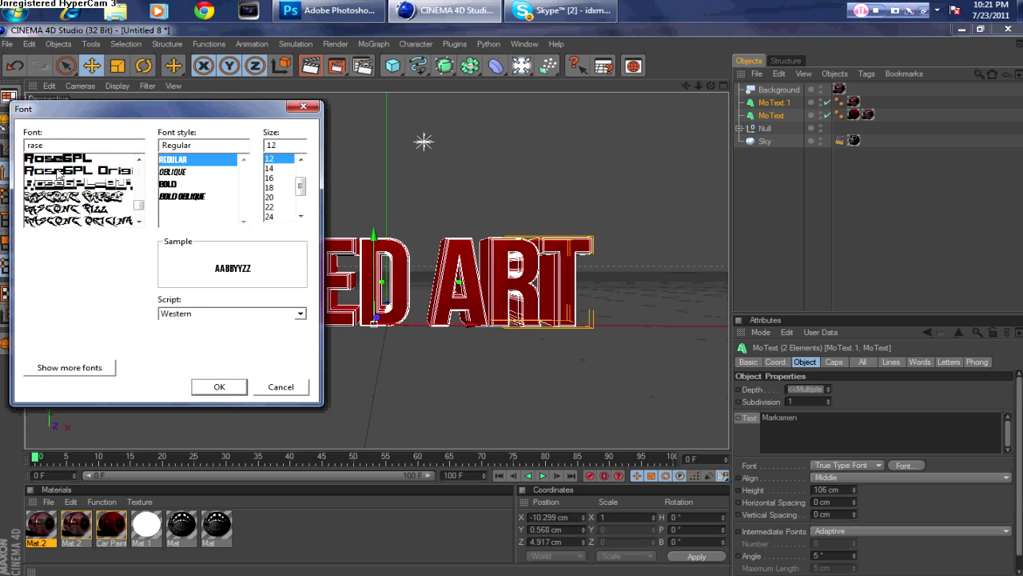
left_click(219, 386)
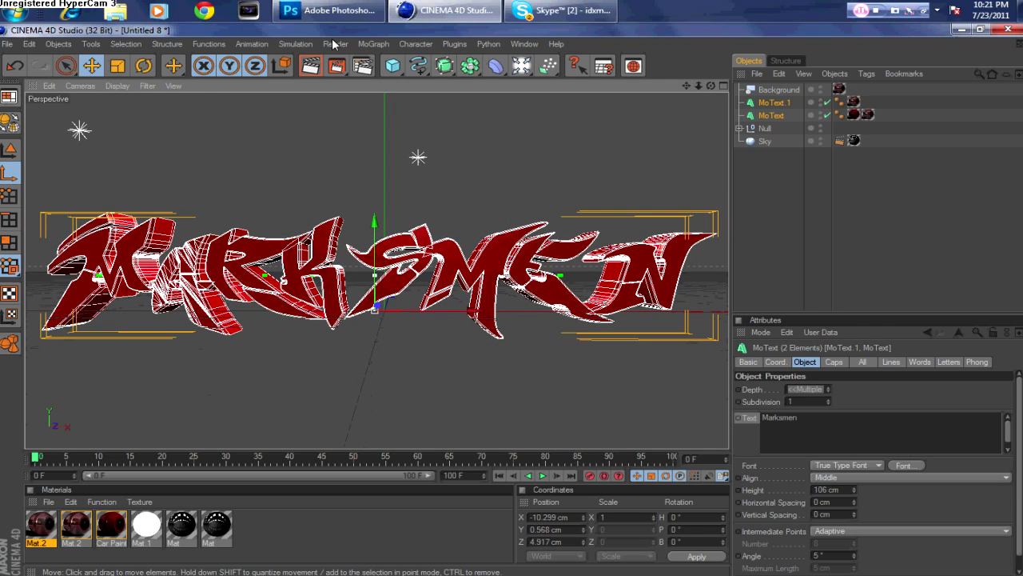
- Set the render save file name to 'markmen omg' and render the scene
left_click(360, 67)
left_click(997, 101)
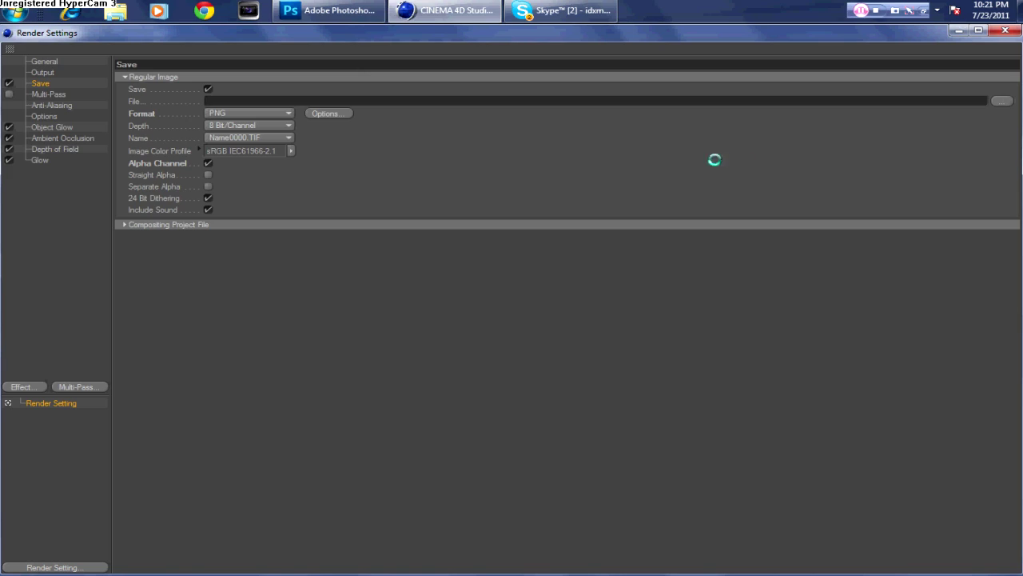
scroll(500, 170, "down", 10)
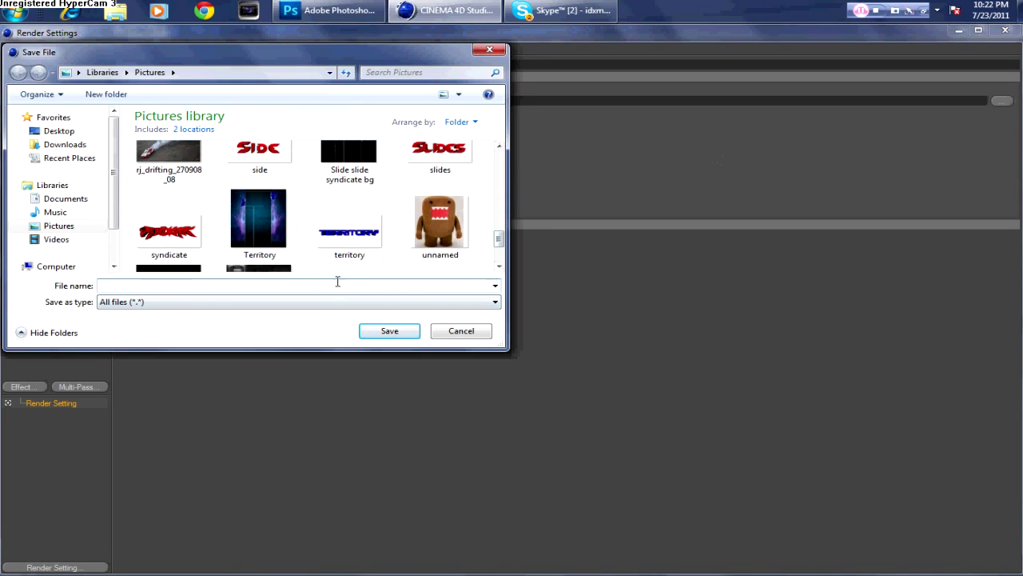
left_click(338, 281)
type("markmen omg")
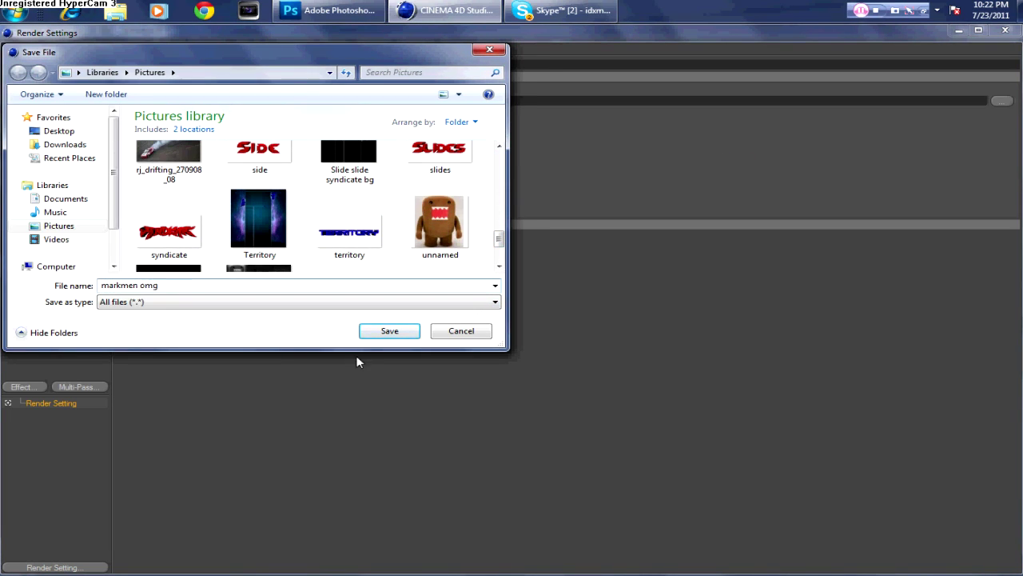
key("Return")
left_click(1004, 30)
key("shift+r")
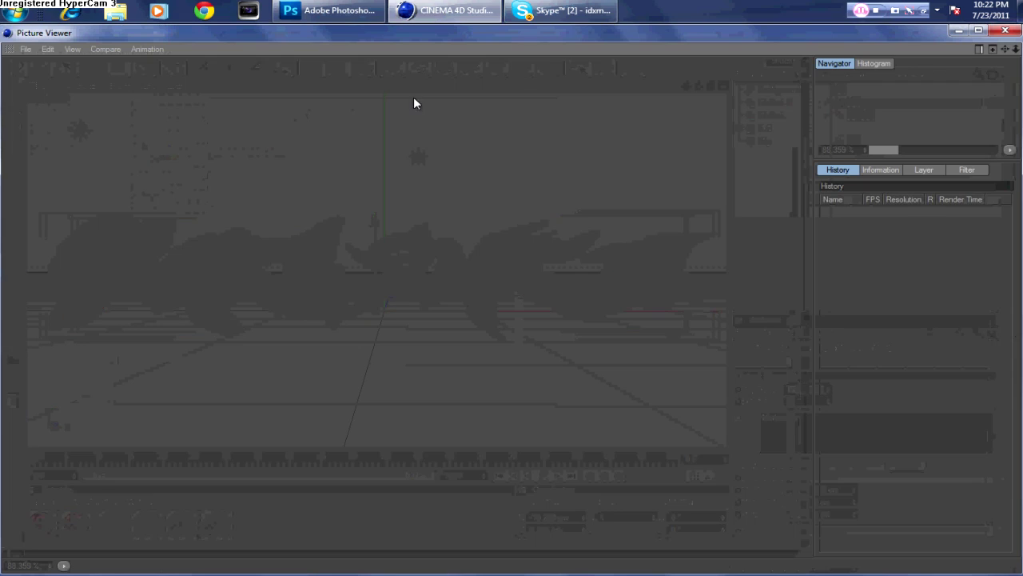
left_click(344, 13)
- Dismiss the texture error, create a new 1280×720 document, and check the finished render
left_click(311, 223)
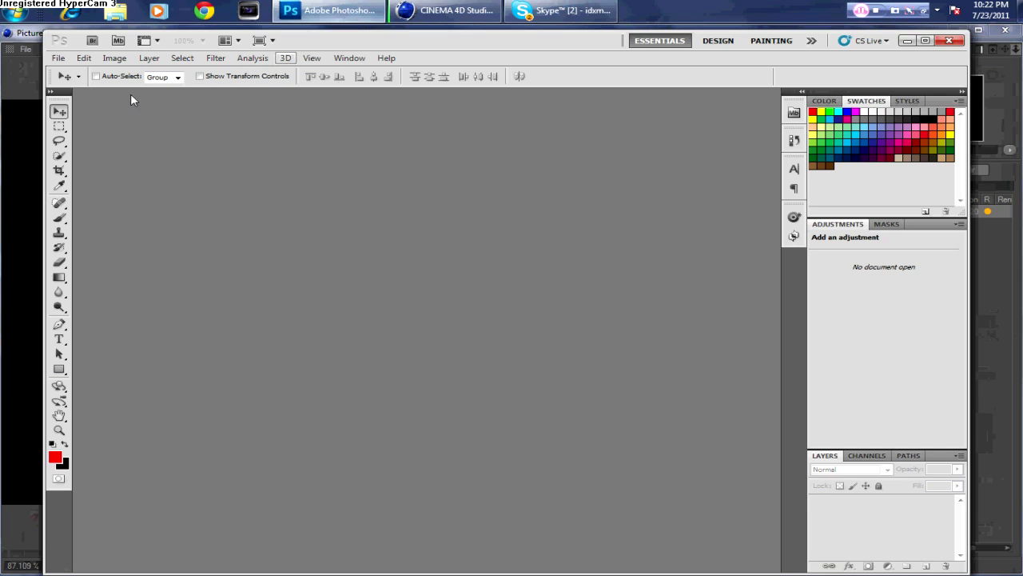
left_click(59, 61)
left_click(97, 75)
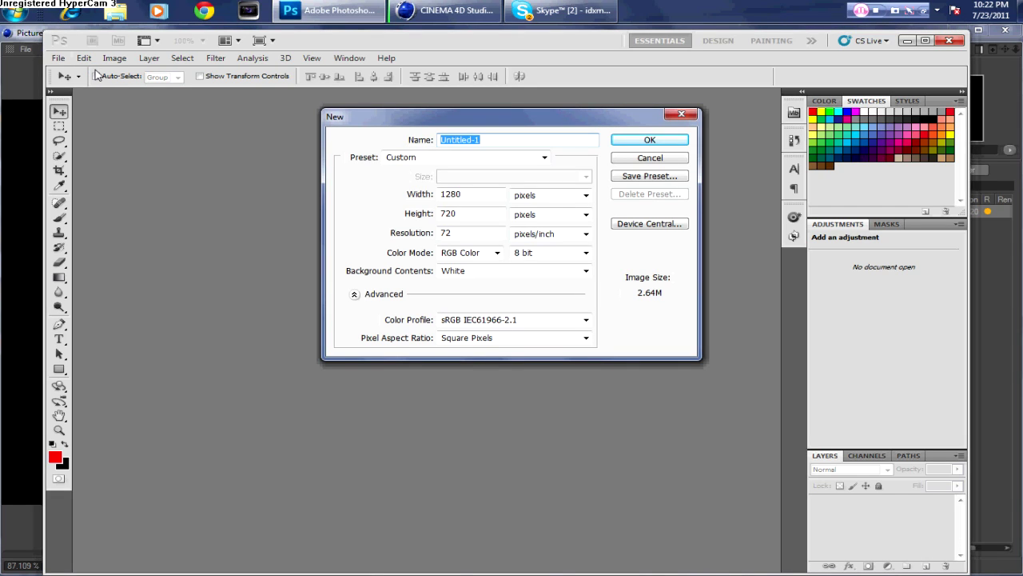
left_click(626, 142)
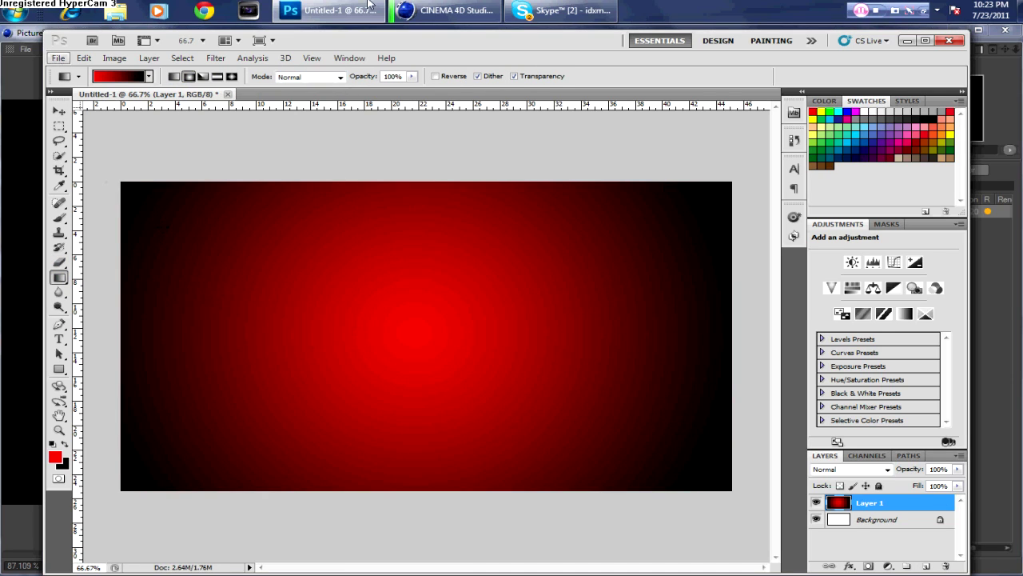
left_click(443, 8)
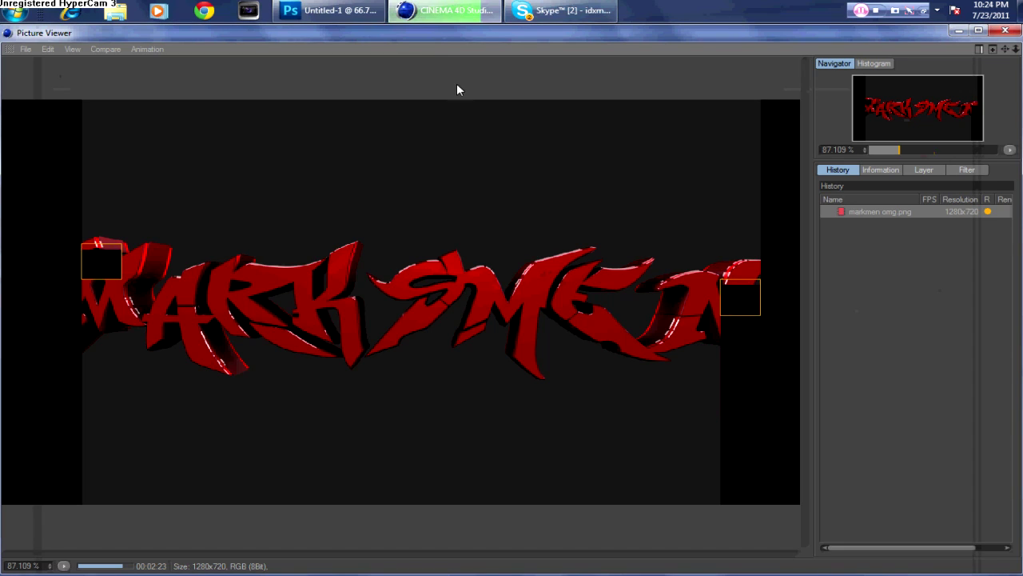
left_click(328, 11)
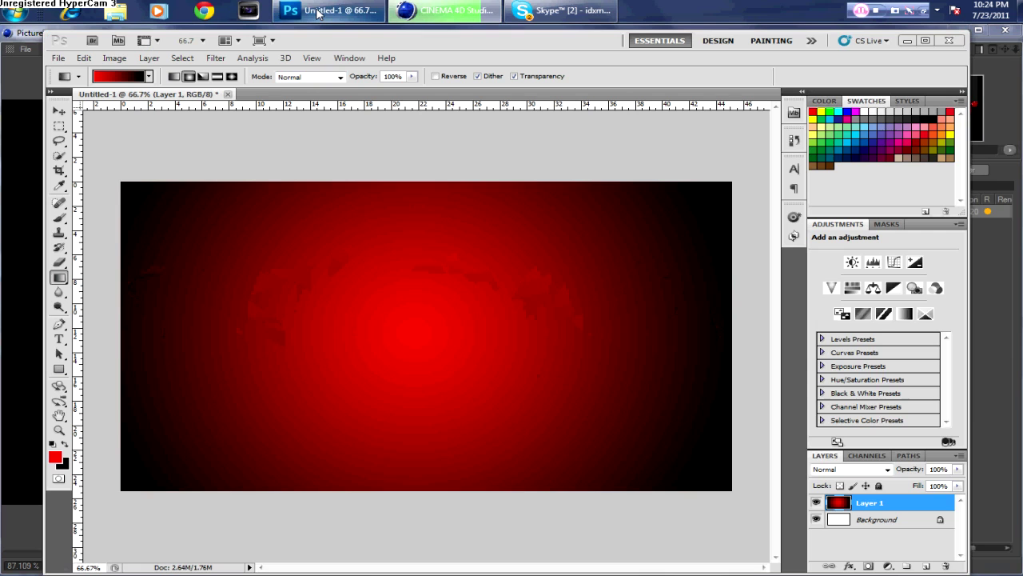
- Open marcsmen.png from Pictures and drag the MARCSMEN text into the gradient document
left_click(60, 58)
left_click(73, 83)
left_click(41, 167)
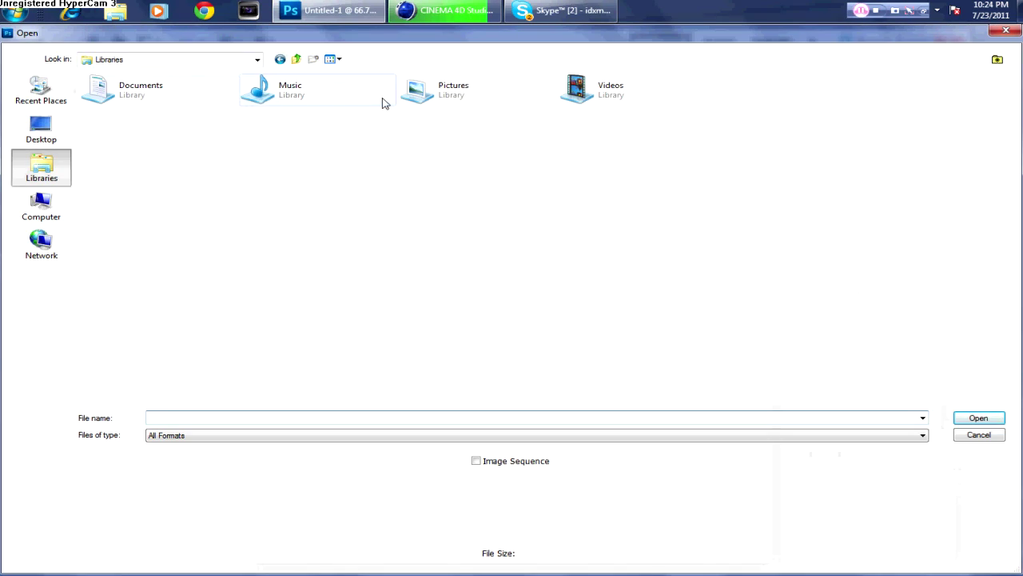
double_click(424, 154)
left_click(971, 418)
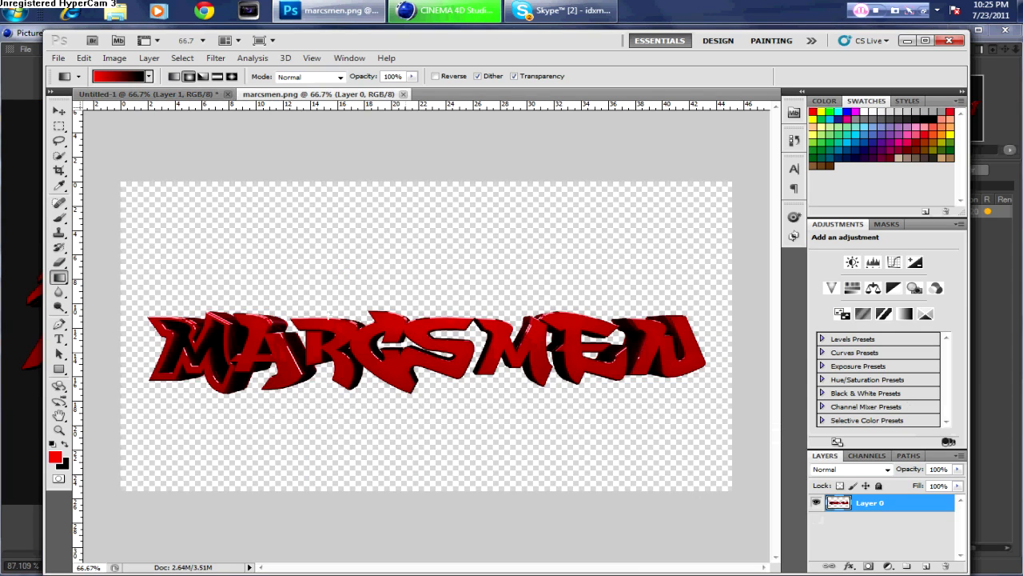
left_click_drag(386, 310, 451, 340)
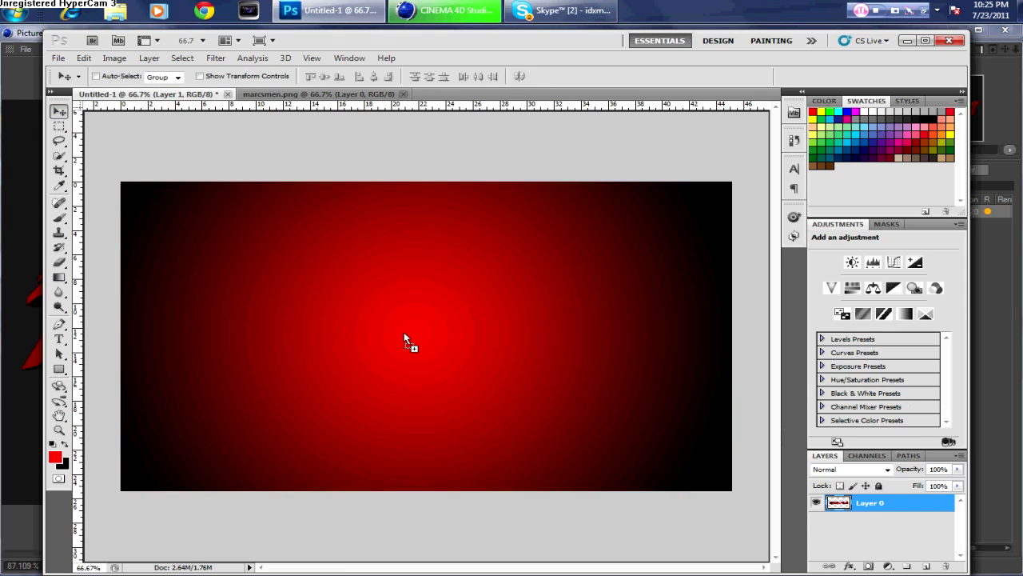
left_click_drag(452, 340, 448, 342)
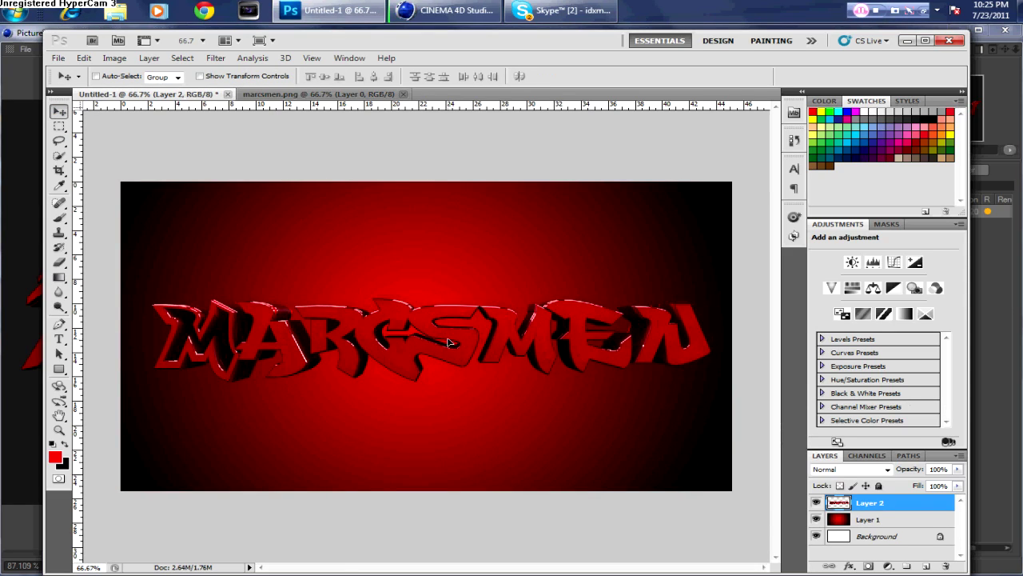
- Duplicate the text layer and lower the copy's opacity to 24%
right_click(864, 511)
left_click(856, 245)
left_click(645, 168)
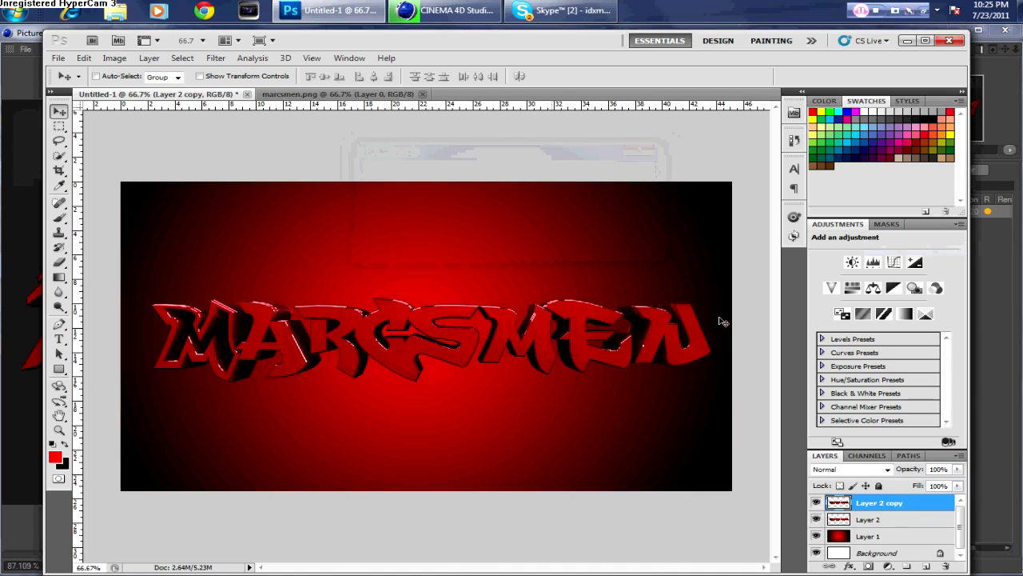
right_click(863, 504)
left_click(675, 277)
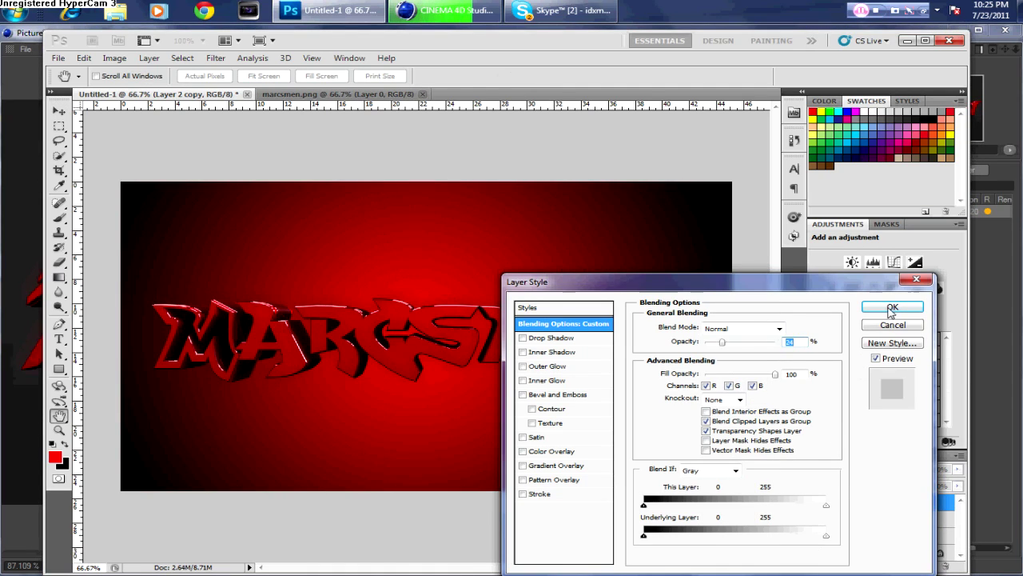
left_click(891, 309)
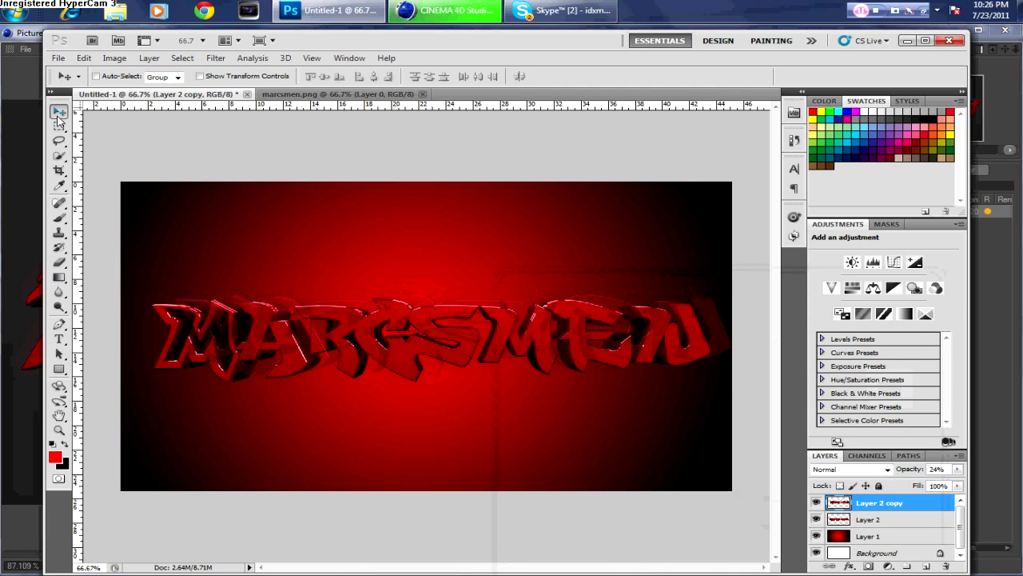
left_click(58, 57)
left_click(76, 85)
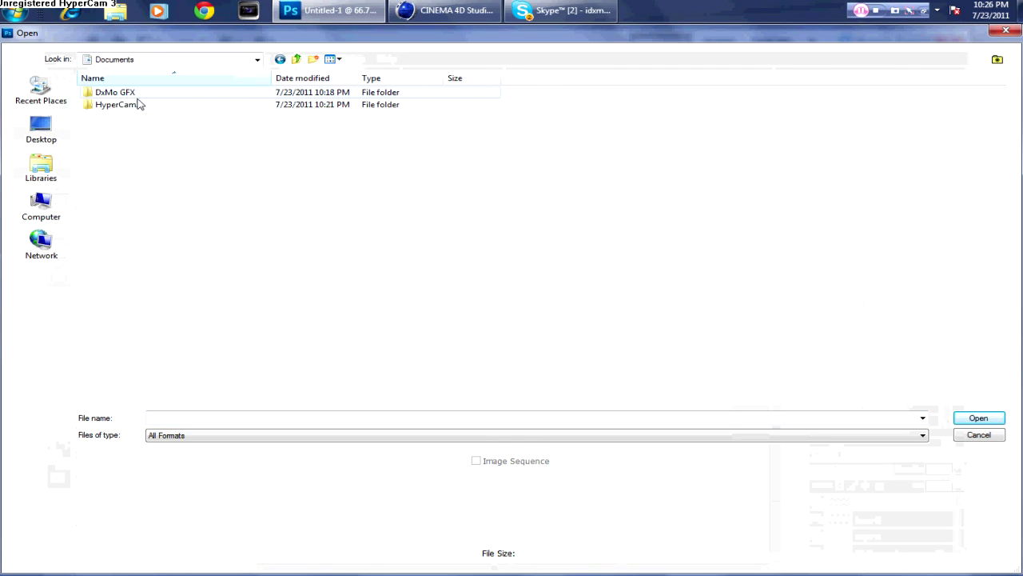
- Open A+ Logo from DxMo GFX, drag it into the artwork, and send it behind the text
double_click(104, 92)
left_click(174, 251)
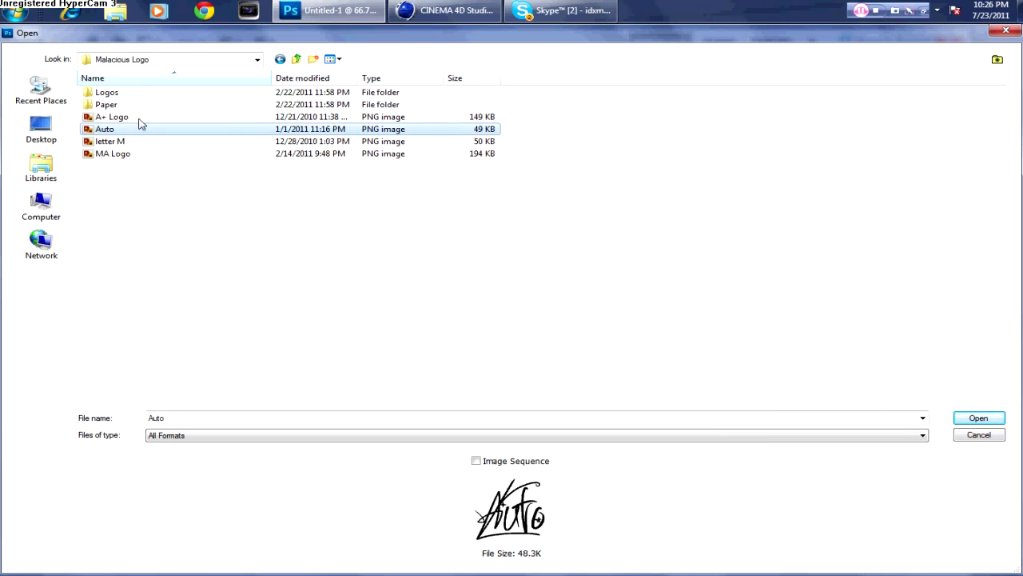
left_click(978, 417)
mouse_move(446, 285)
left_mouse_down()
mouse_move(426, 335)
mouse_move(426, 275)
left_mouse_up()
key("ctrl+bracketleft")
key("ctrl+bracketleft")
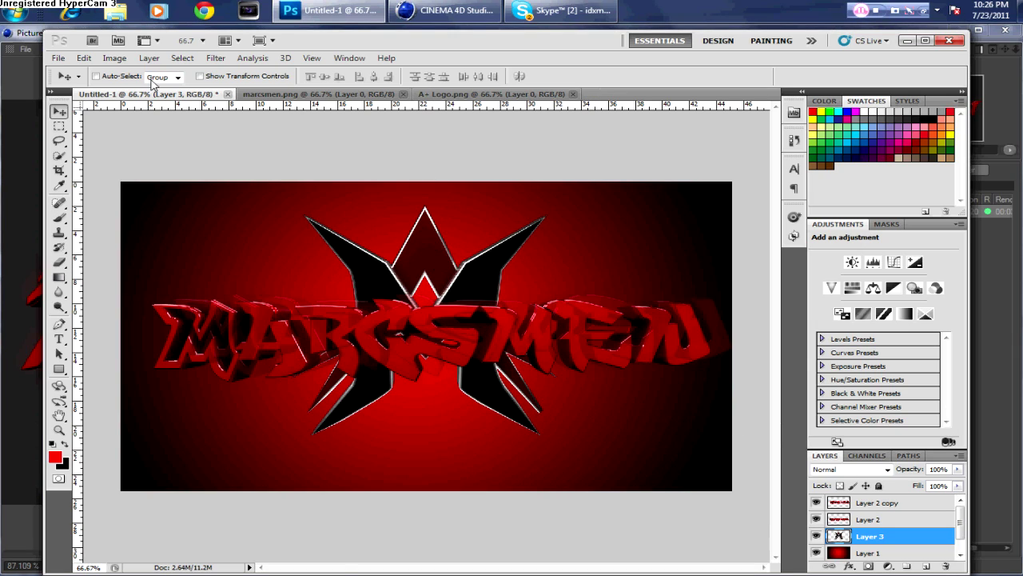
- Brighten the logo with a Curves adjustment
left_click(114, 57)
left_click(319, 116)
left_click_drag(575, 112, 869, 104)
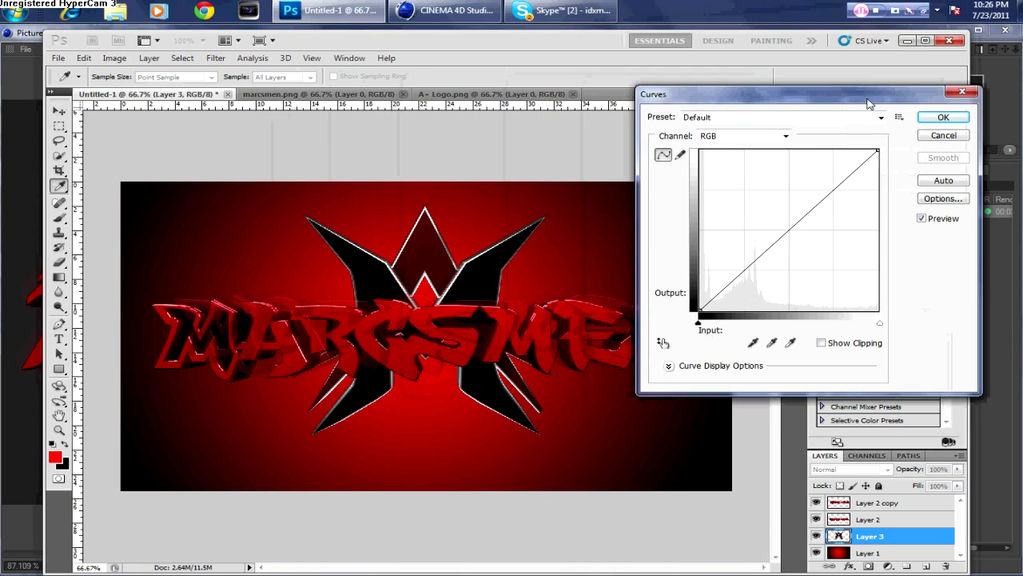
mouse_move(830, 219)
left_mouse_down()
mouse_move(851, 198)
mouse_move(742, 228)
left_mouse_up()
left_click(943, 117)
left_click(55, 57)
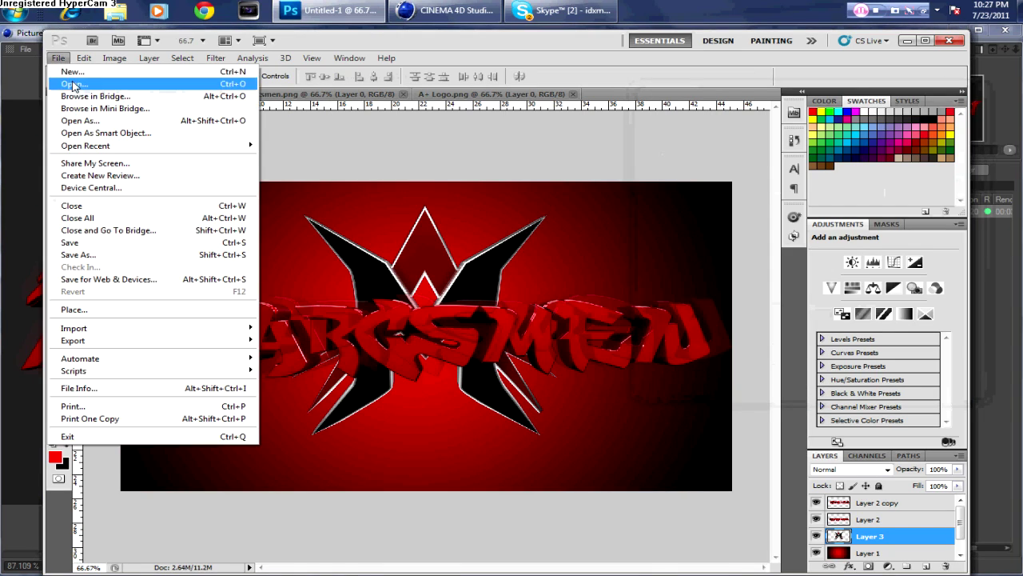
- Open the Crumpled Paper texture from DxMo GFX's Textures paper folder
left_click(66, 83)
left_click(199, 59)
left_click(135, 134)
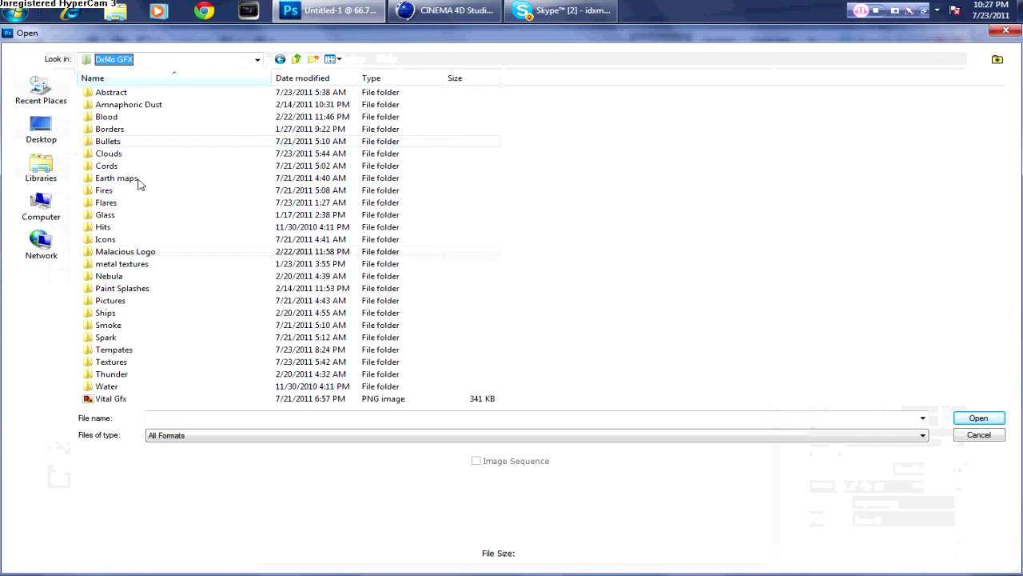
double_click(138, 363)
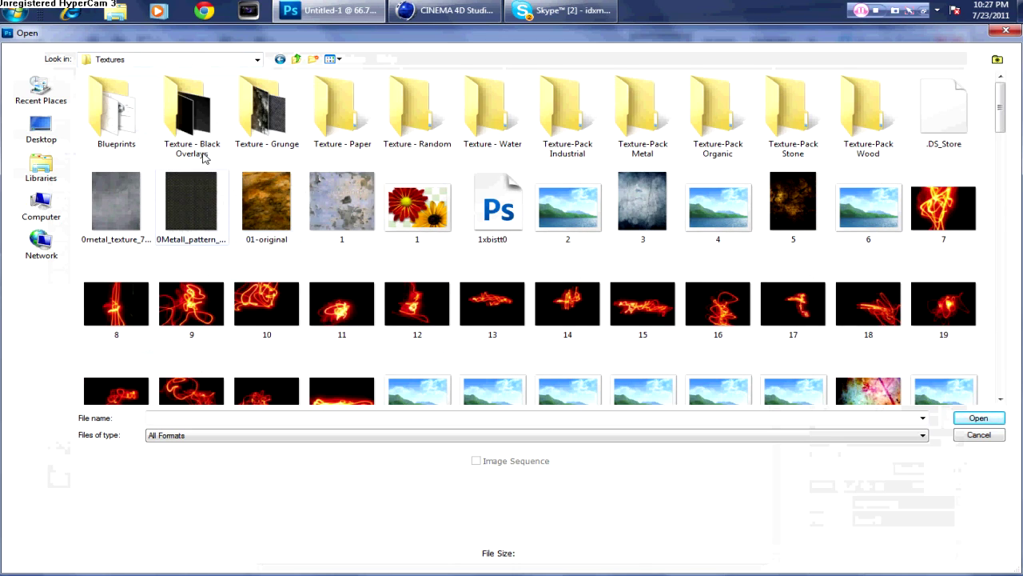
double_click(268, 112)
left_click(279, 61)
double_click(342, 200)
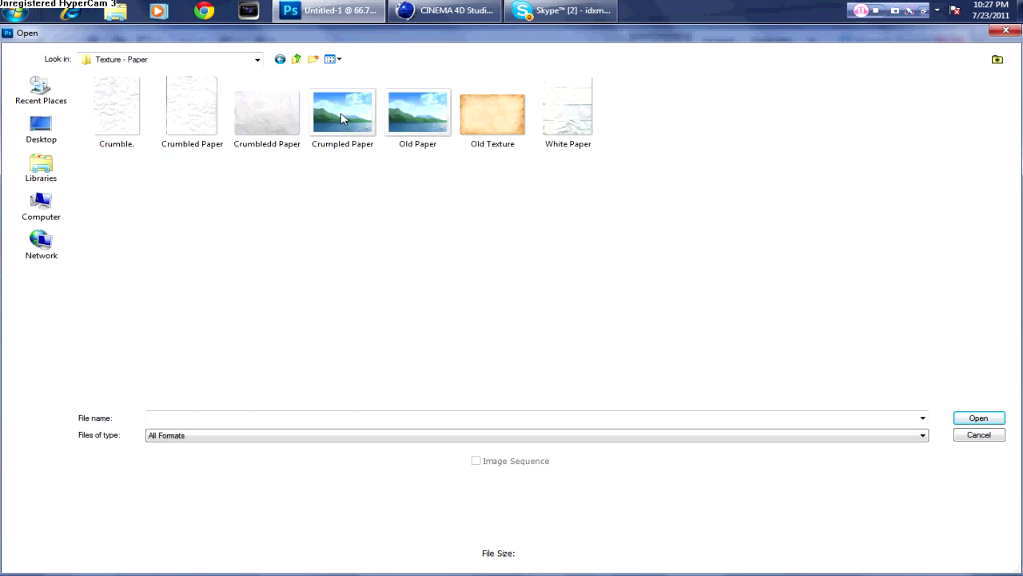
left_click(968, 414)
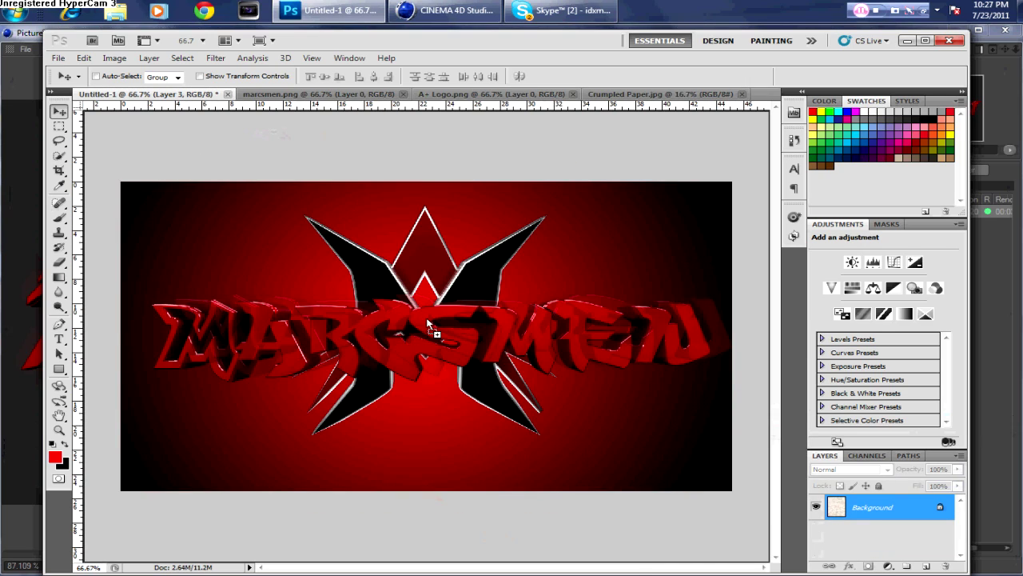
- Add the crumpled paper as a new layer and try blend modes, settling on Divide
left_click_drag(184, 85, 568, 376)
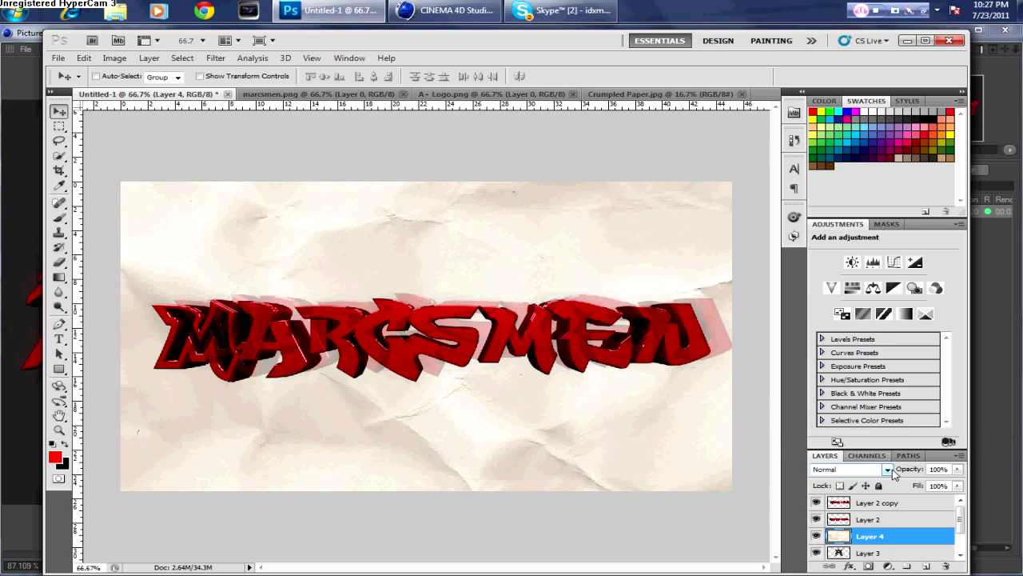
left_click(887, 469)
left_click(849, 248)
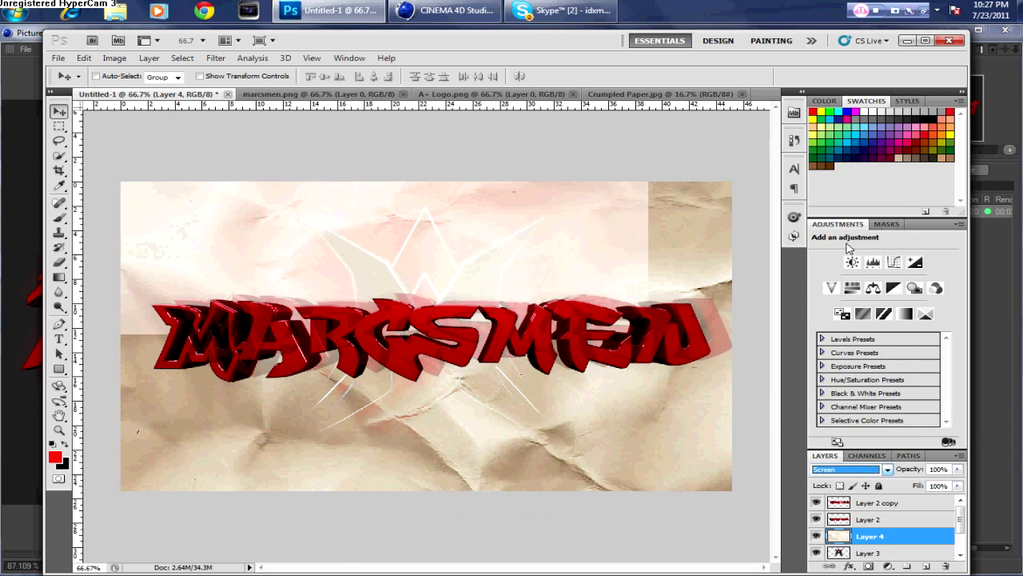
left_click(888, 469)
left_click(849, 229)
left_click(887, 470)
left_click(842, 408)
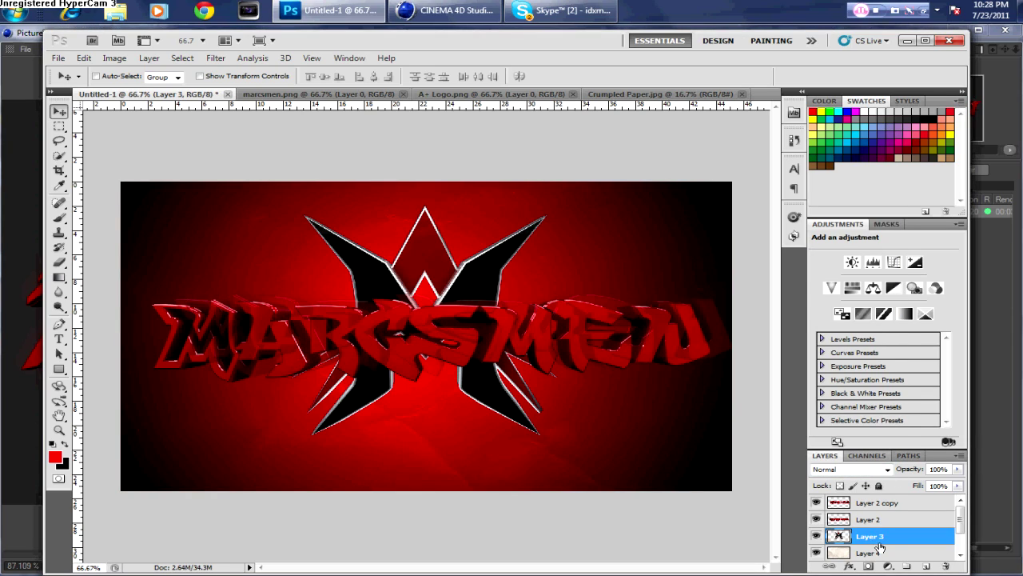
- Move the paper layer below the logo layer and keep it in Divide mode
left_click_drag(853, 532, 853, 559)
left_click(887, 469)
left_click(848, 450)
left_click(888, 469)
left_click(847, 459)
left_click(888, 469)
left_click(842, 408)
left_click(887, 469)
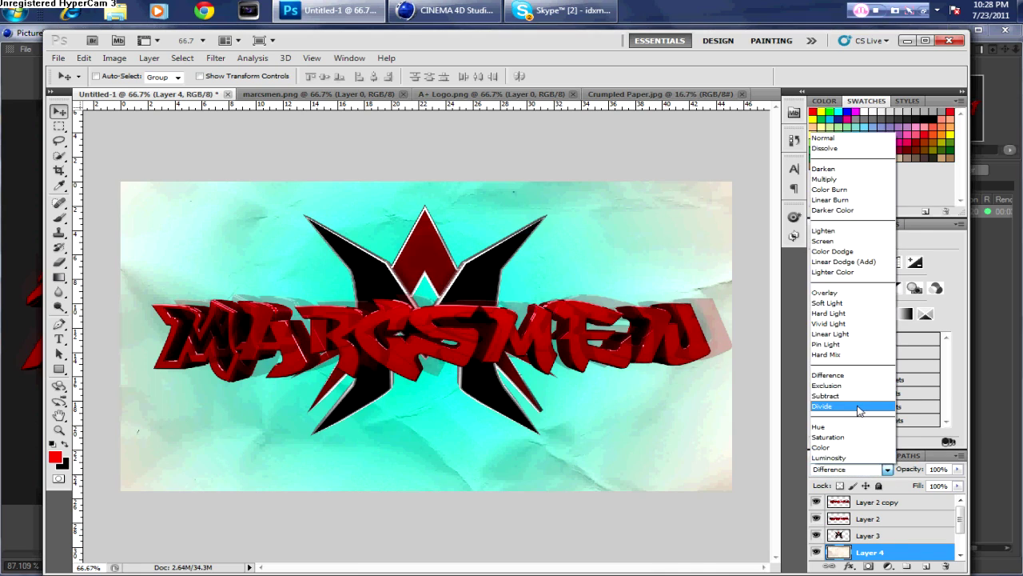
left_click(841, 408)
- Browse to the Textures folder in the Open dialog
left_click(58, 58)
left_click(91, 84)
left_click(257, 59)
left_click(131, 141)
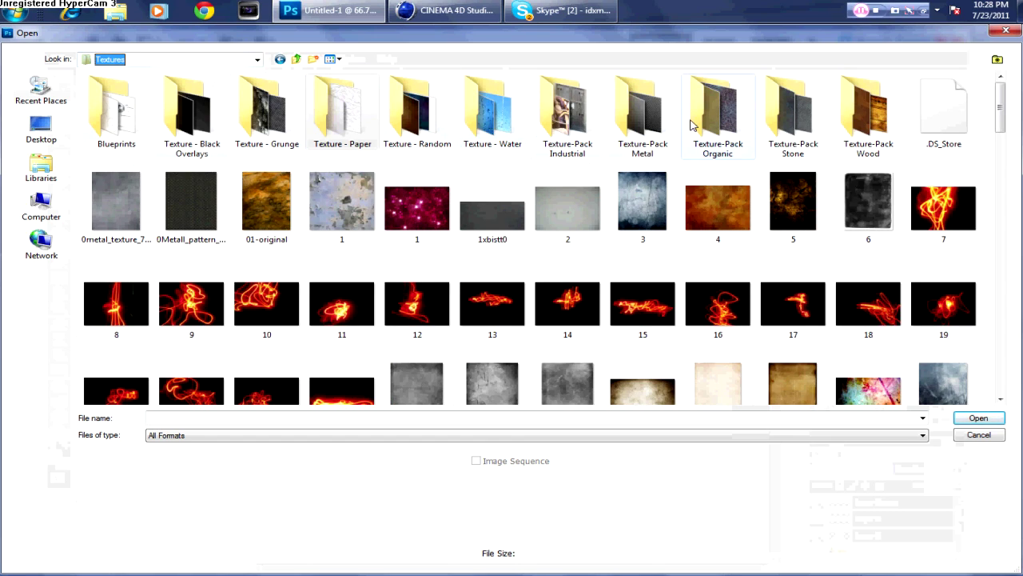
- Add Block Form from Texture - Random as a Subtract-blended layer
double_click(416, 108)
double_click(342, 112)
left_click_drag(410, 288, 637, 389)
left_click(850, 469)
left_click(836, 393)
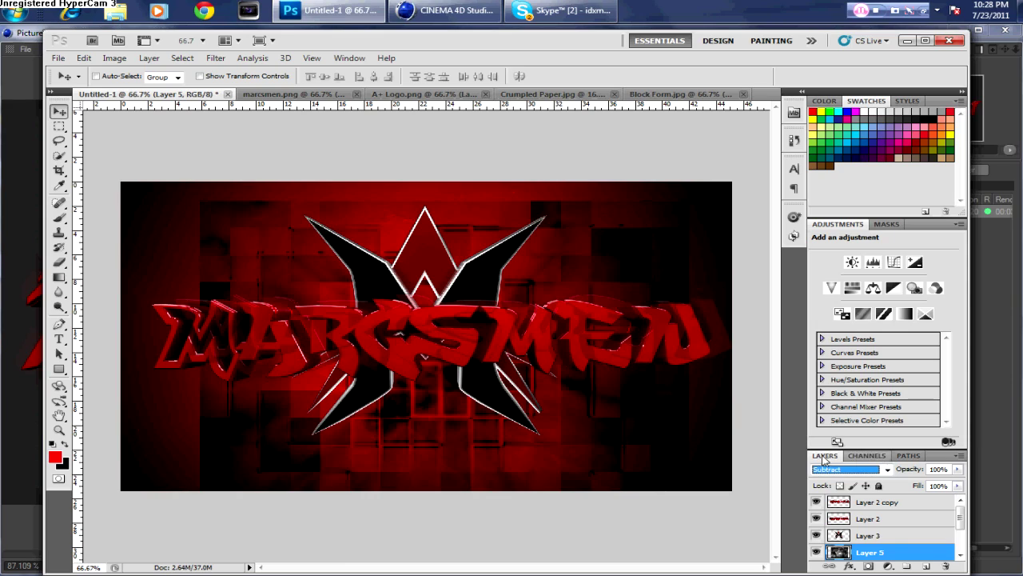
- Shift the Block Form texture up-left and stretch it to about 132% width
left_click_drag(563, 426, 553, 409)
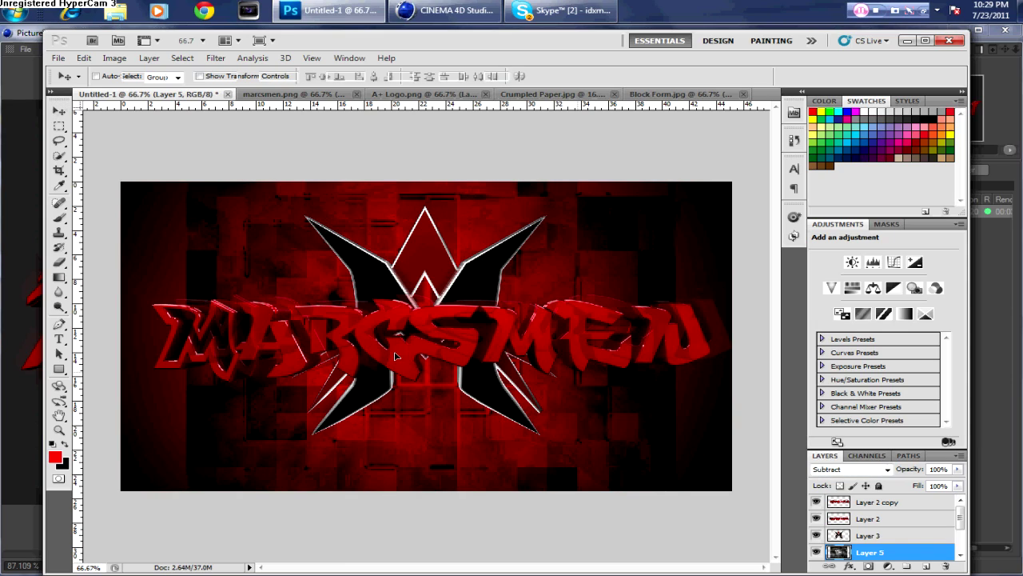
key("ctrl+t")
left_click_drag(676, 334, 745, 335)
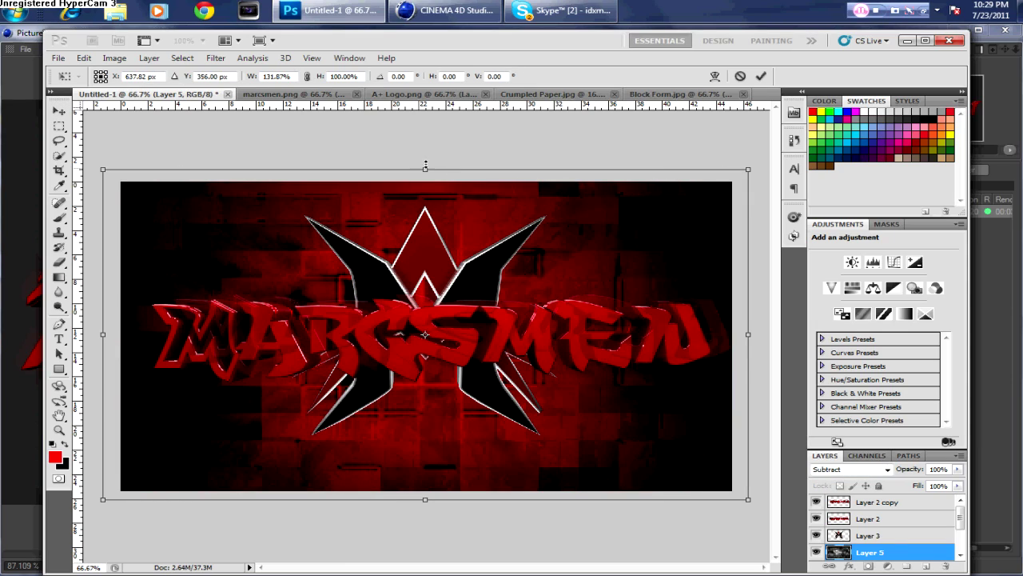
key("ctrl+o")
key("Return")
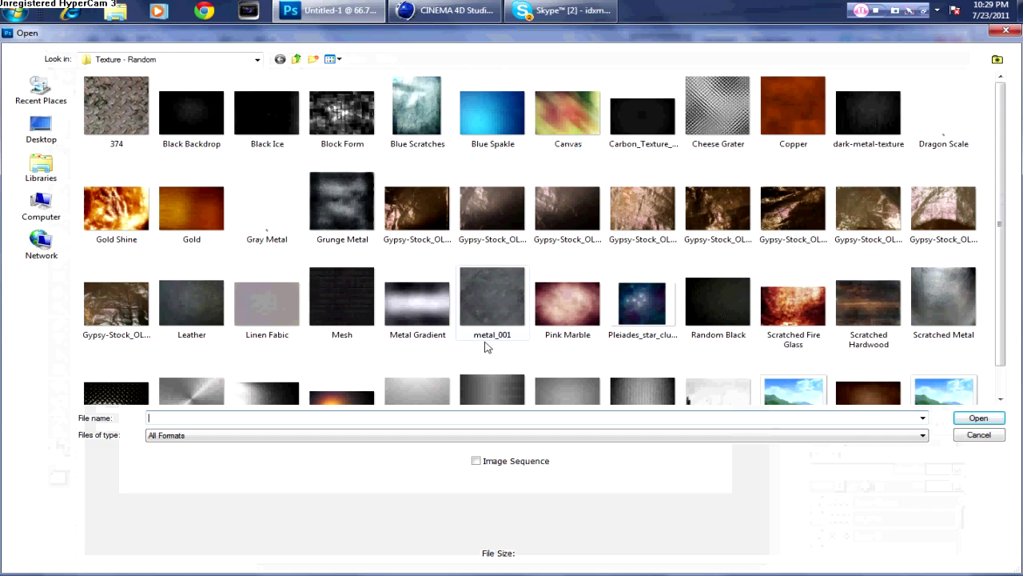
- Open Water Droplets from Texture - Water and add it to the artwork as a layer
left_click(258, 59)
left_click(119, 137)
double_click(491, 103)
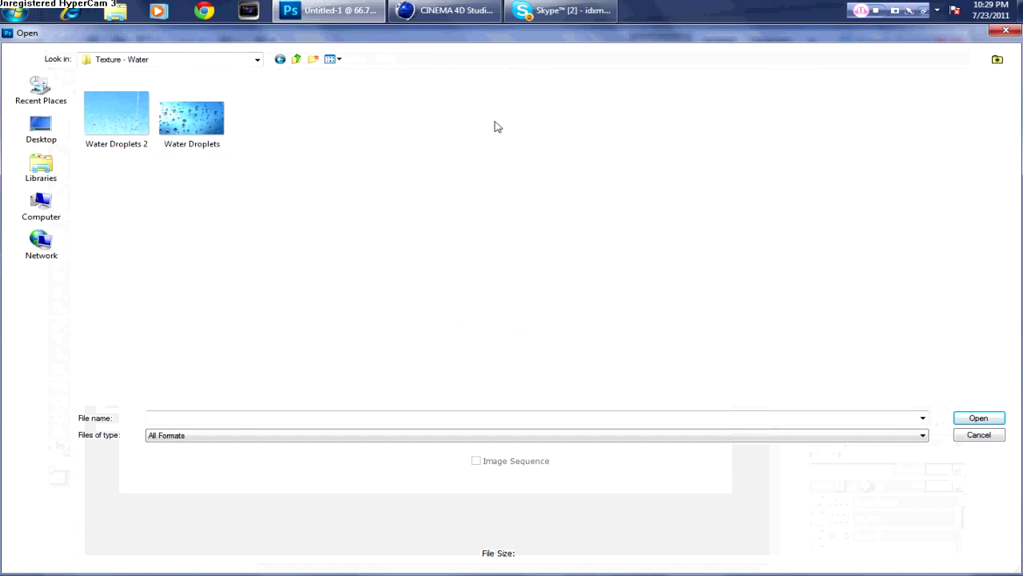
left_click(192, 120)
left_click(978, 417)
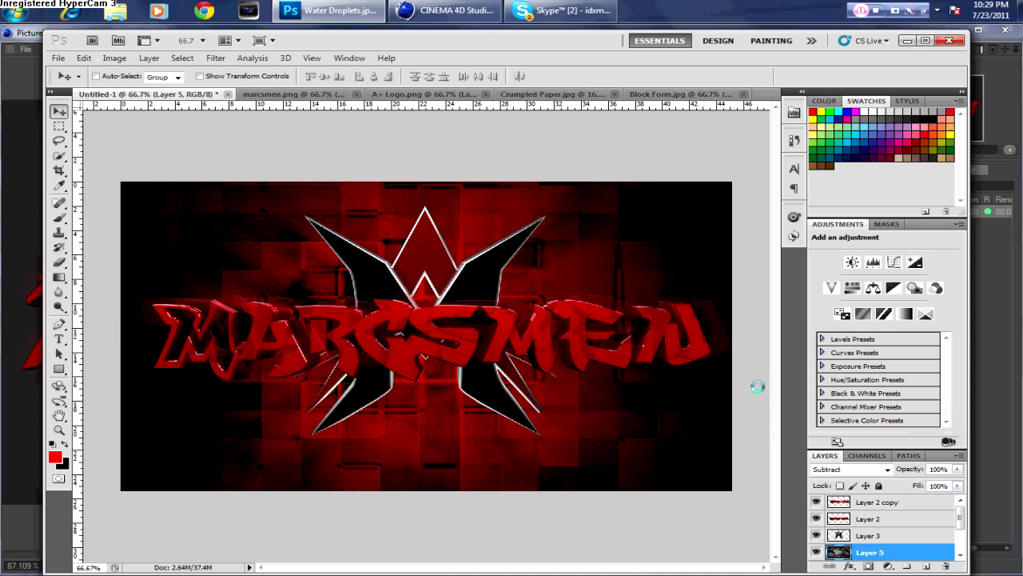
left_click_drag(169, 101, 424, 335)
- Try Screen, Lighter Color and Color Burn on the droplets, ending on Multiply
left_click(887, 469)
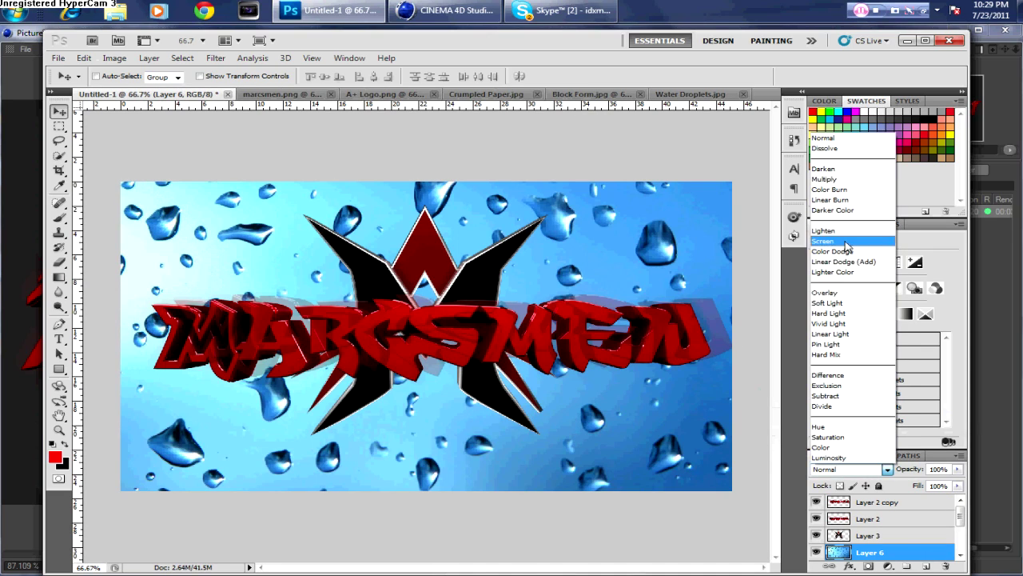
left_click(831, 245)
left_click(888, 469)
left_click(831, 262)
left_click(887, 470)
left_click(831, 179)
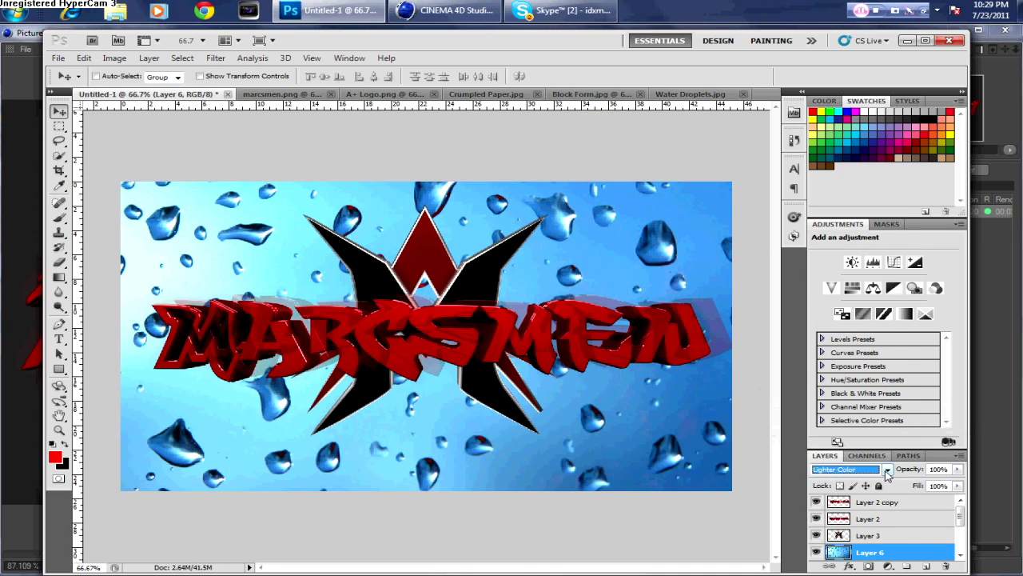
left_click(887, 469)
left_click(818, 192)
left_click(887, 470)
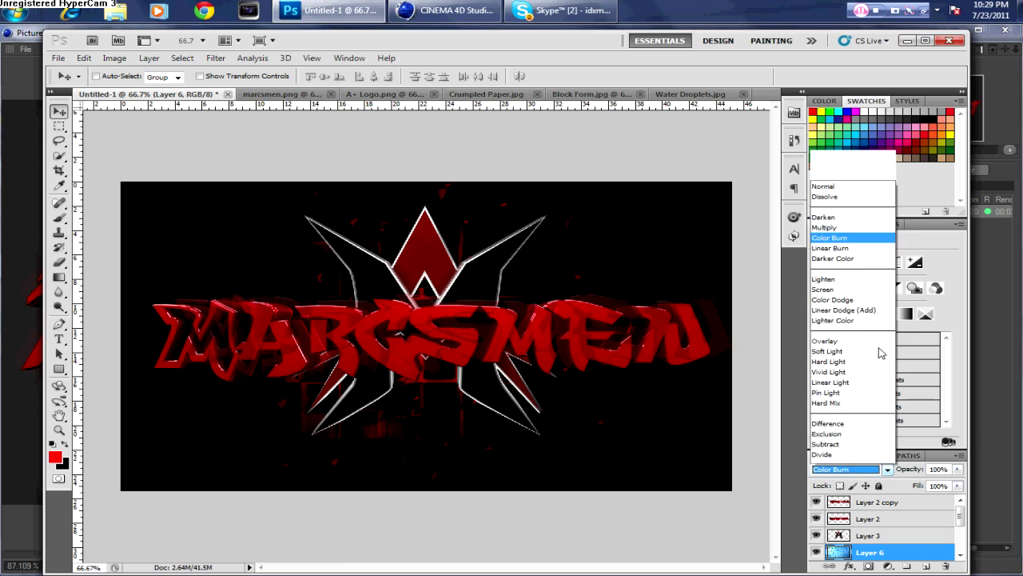
left_click(836, 179)
- Browse to the Textures folder in the Open dialog
left_click(58, 57)
left_click(72, 85)
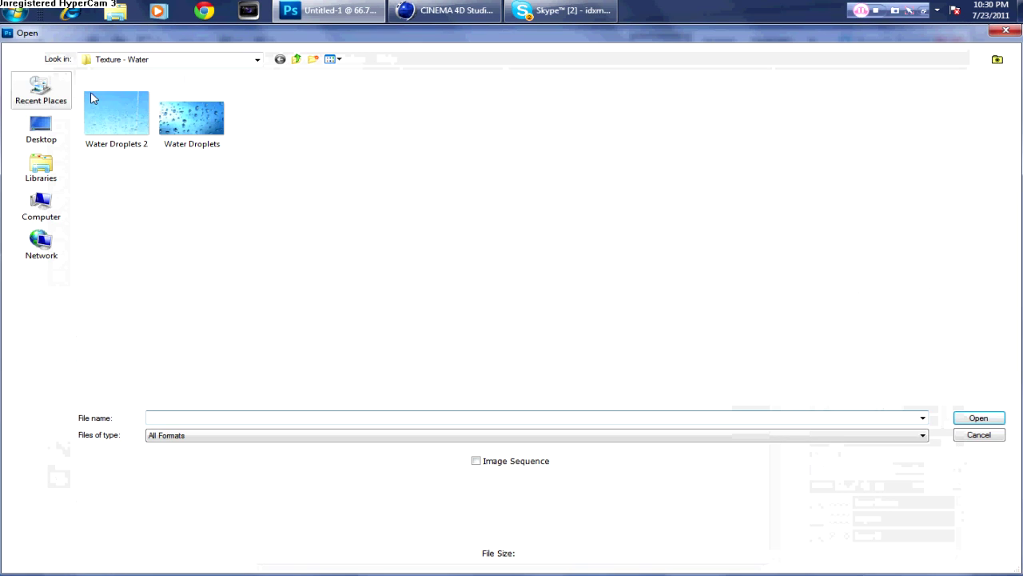
left_click(257, 59)
left_click(137, 145)
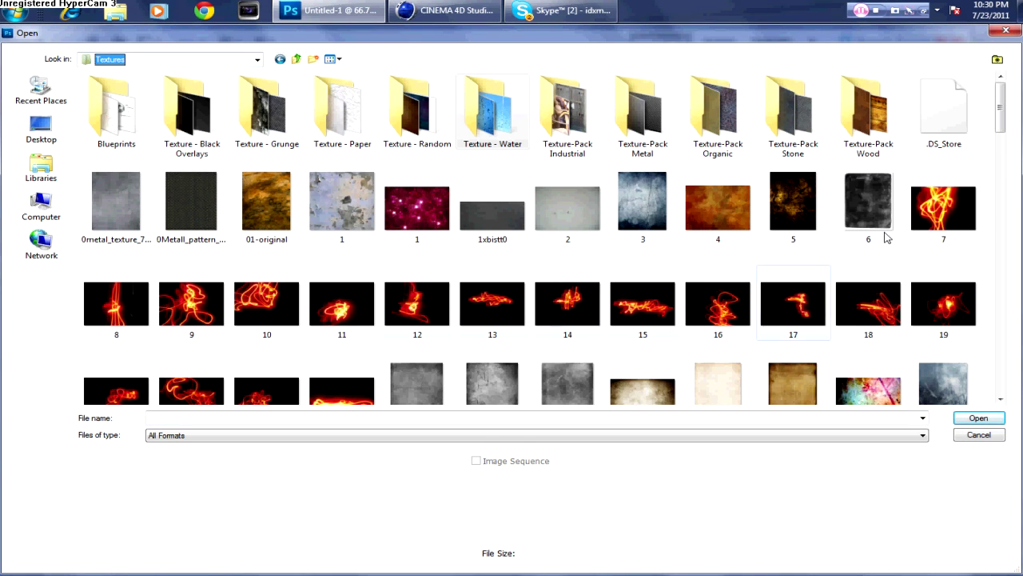
- Scroll through the Textures folders, peeking into Texture - Black Overlays
left_click_drag(1000, 120, 1000, 224)
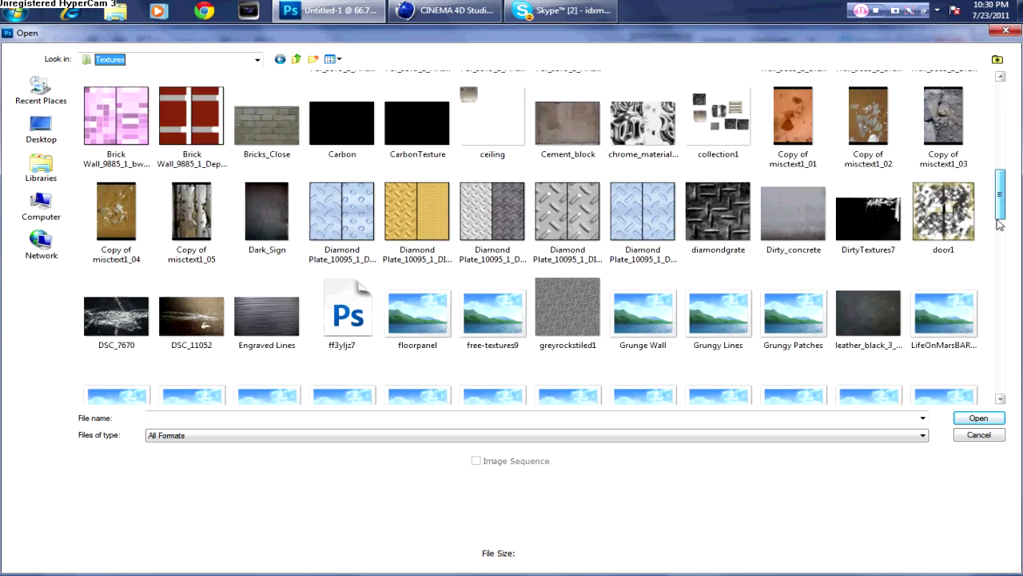
scroll(999, 224, "down", 2)
scroll(999, 225, "down", 2)
scroll(999, 225, "down", 2)
scroll(999, 225, "down", 2)
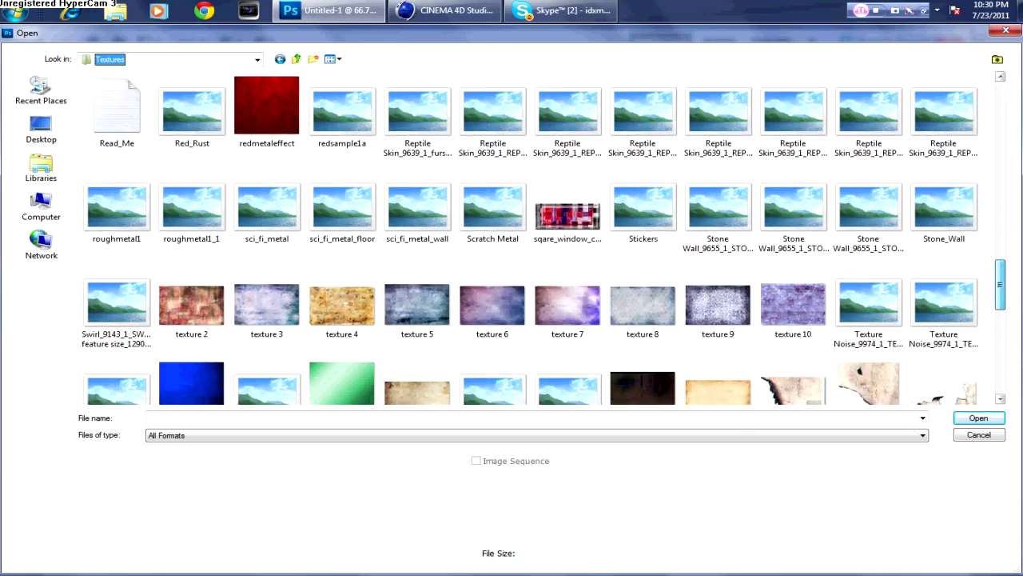
scroll(543, 238, "down", 2)
scroll(543, 237, "down", 1)
scroll(543, 237, "down", 3)
scroll(543, 237, "up", 10)
double_click(187, 102)
left_click(279, 60)
double_click(491, 91)
- Go to DxMo GFX > Spark and open the spark image 7 (2)
left_click(256, 59)
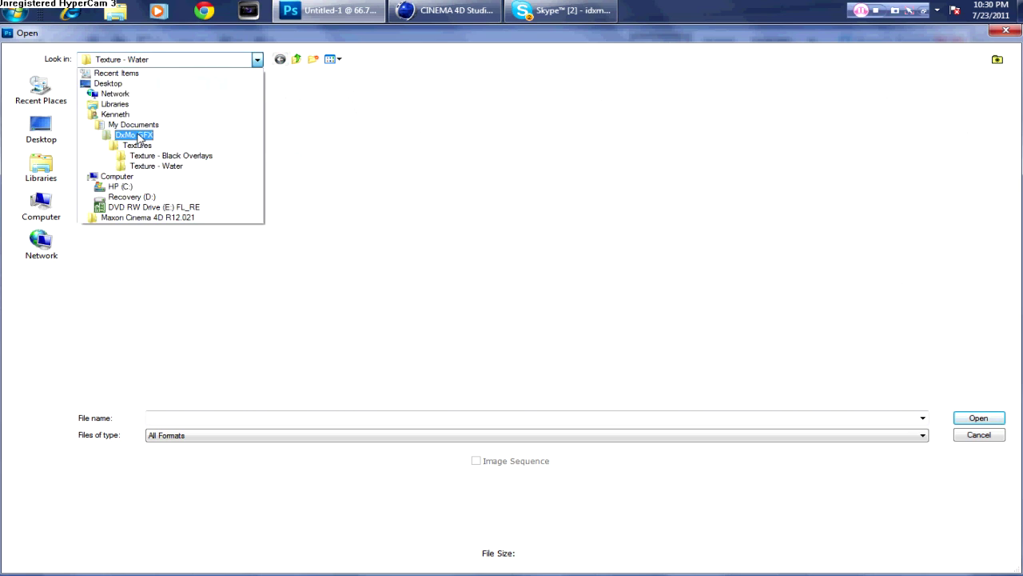
left_click(138, 135)
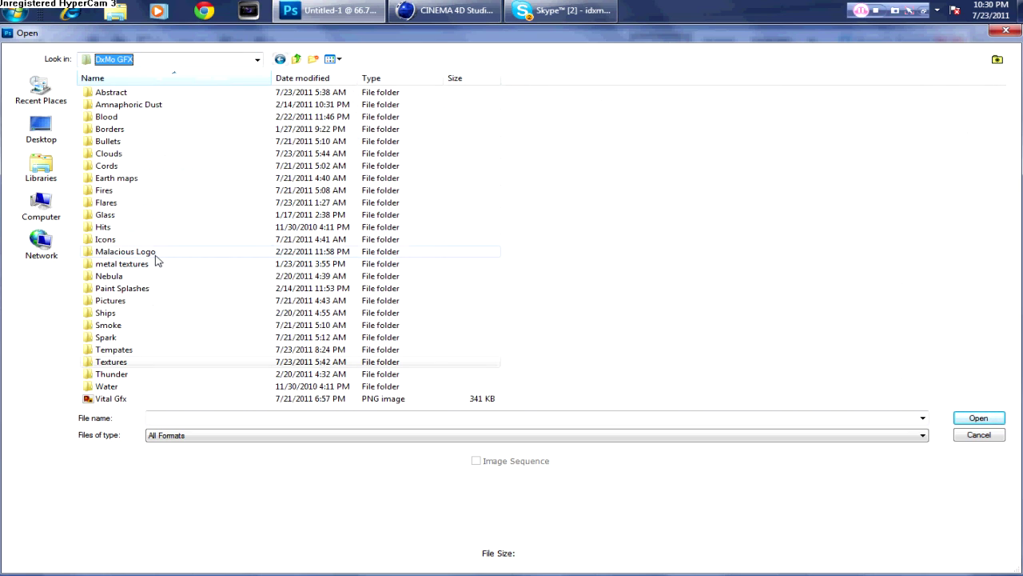
double_click(120, 301)
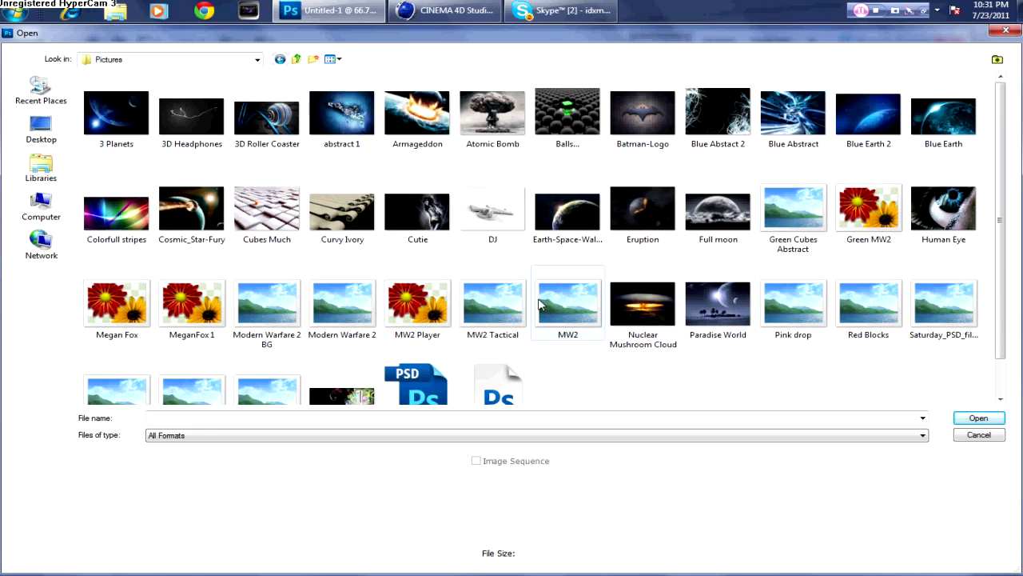
key("BackSpace")
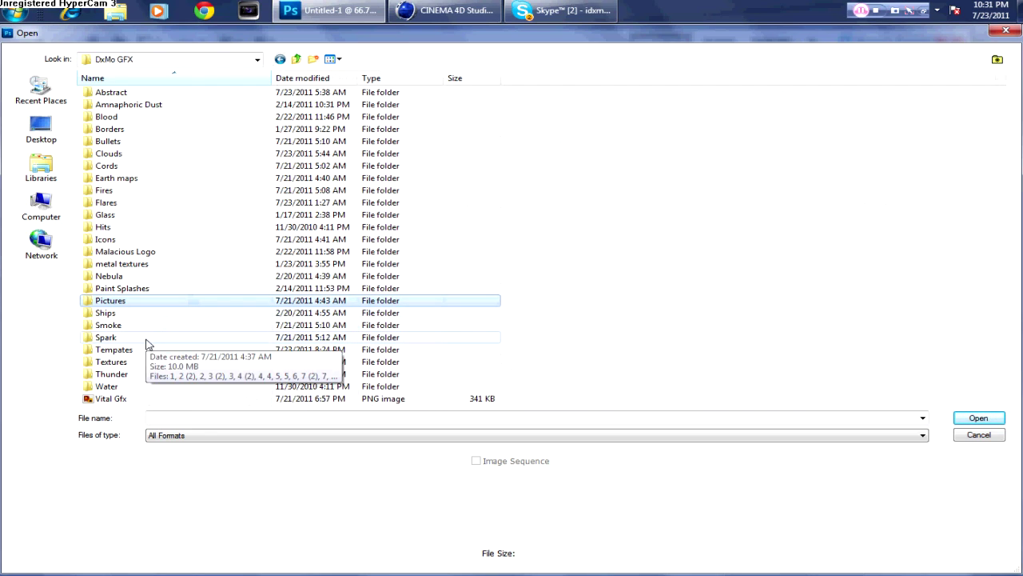
double_click(144, 336)
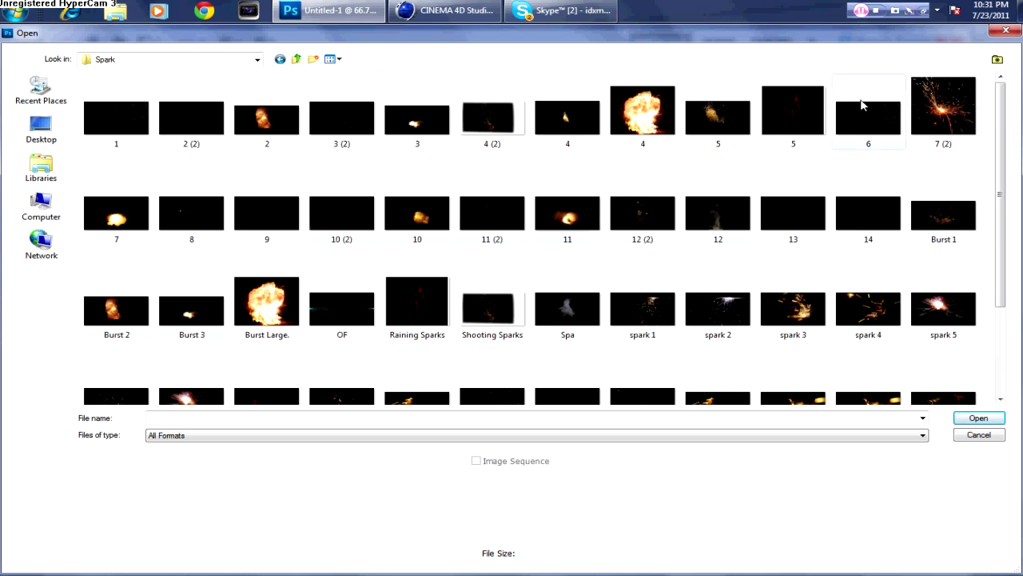
double_click(943, 108)
left_click(114, 59)
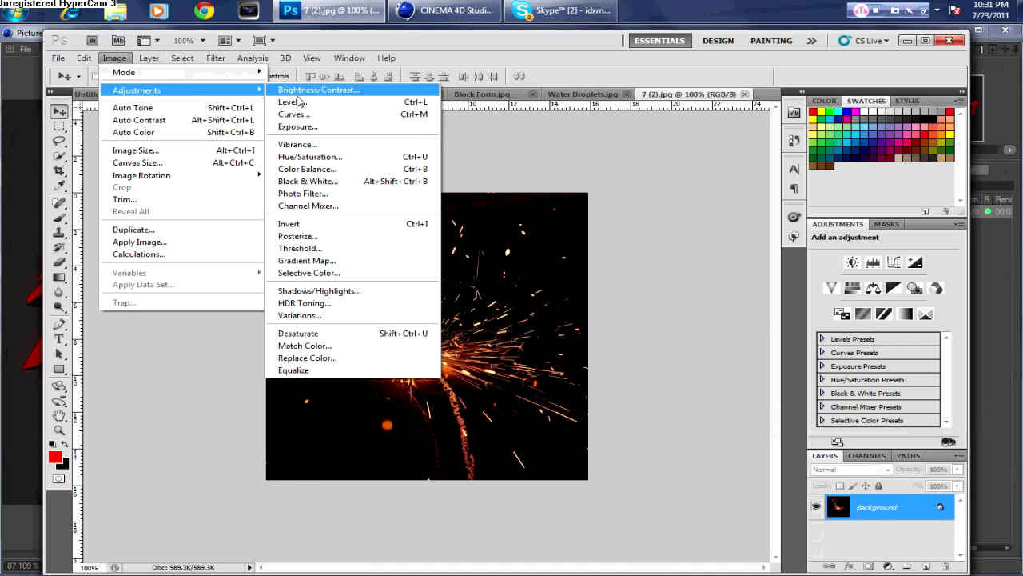
- Shift the sparks' hue toward yellow and their colour balance toward red
left_click(310, 157)
mouse_move(674, 194)
left_mouse_down()
mouse_move(605, 194)
mouse_move(704, 195)
mouse_move(686, 206)
left_mouse_up()
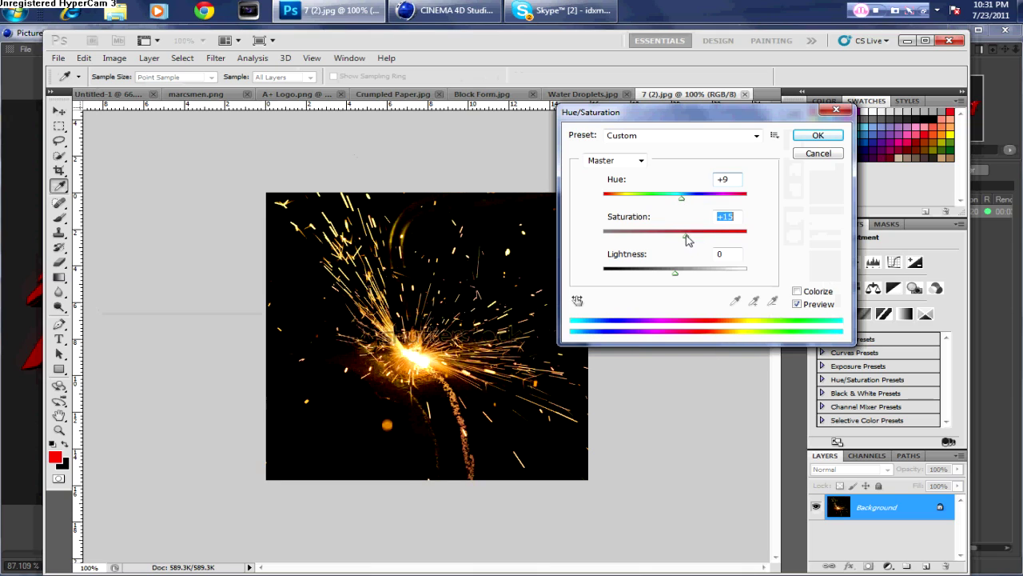
left_click(818, 135)
left_click(114, 59)
left_click(311, 172)
mouse_move(484, 189)
left_mouse_down()
mouse_move(466, 202)
mouse_move(485, 221)
left_mouse_up()
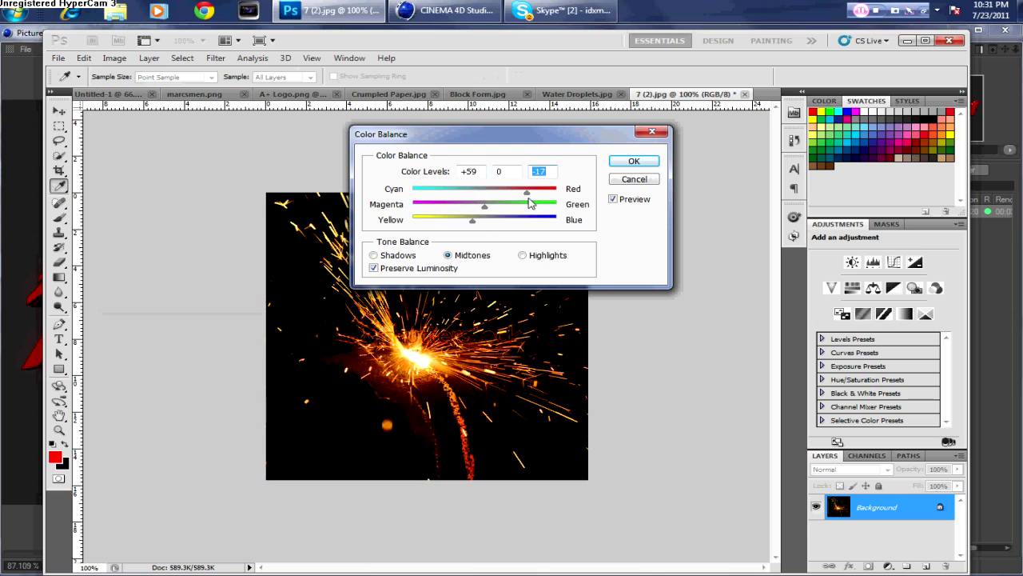
key("Return")
- Drag the sparks into the artwork near the text's upper left, blended in Screen mode
key("v")
left_click_drag(529, 204, 339, 292)
left_click(851, 469)
left_click(835, 240)
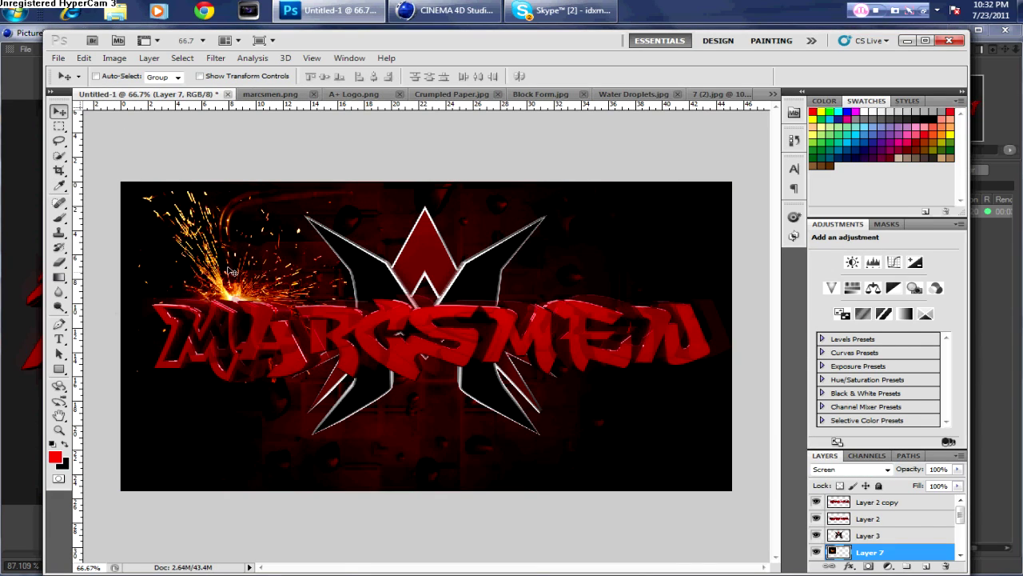
- Squash the sparks to about 66% height and rotate them roughly -16 degrees
key("ctrl+t")
left_click_drag(237, 183, 238, 221)
mouse_move(315, 210)
left_mouse_down()
mouse_move(289, 217)
mouse_move(263, 204)
left_mouse_up()
left_click(58, 264)
key("Return")
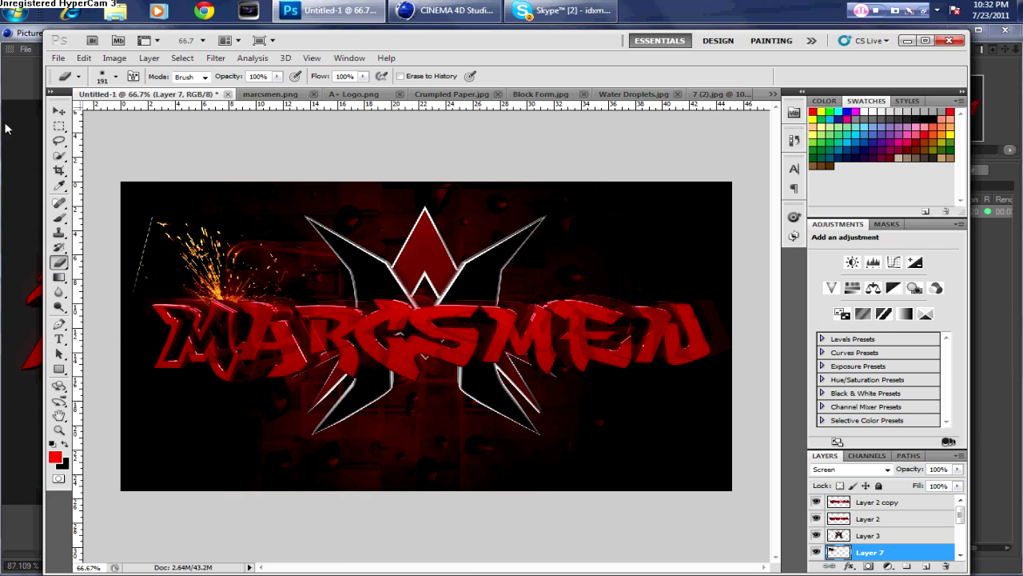
- Duplicate the spark layer and move the copy to the right side of the logo
right_click(905, 555)
left_click(913, 293)
key("Return")
left_click_drag(276, 298, 564, 306)
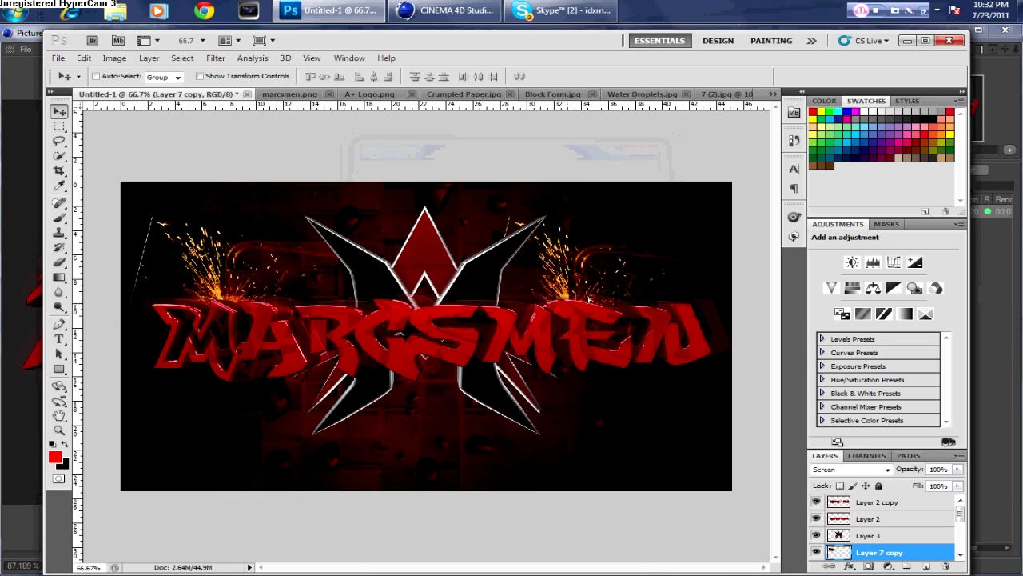
right_click(590, 300)
left_click(591, 256)
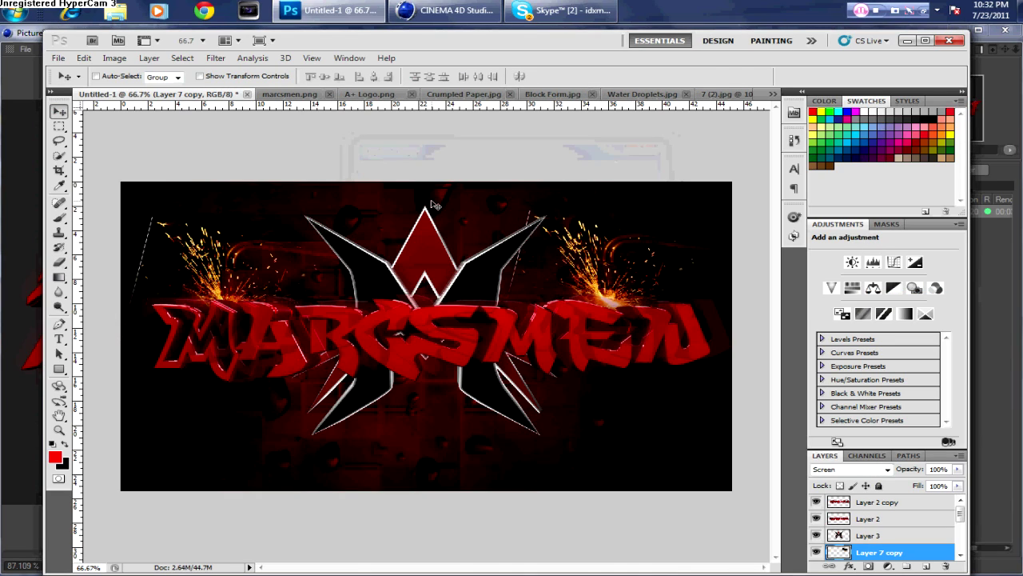
- Flip the right-hand spark copy horizontally
key("ctrl+t")
right_click(627, 266)
left_click(663, 452)
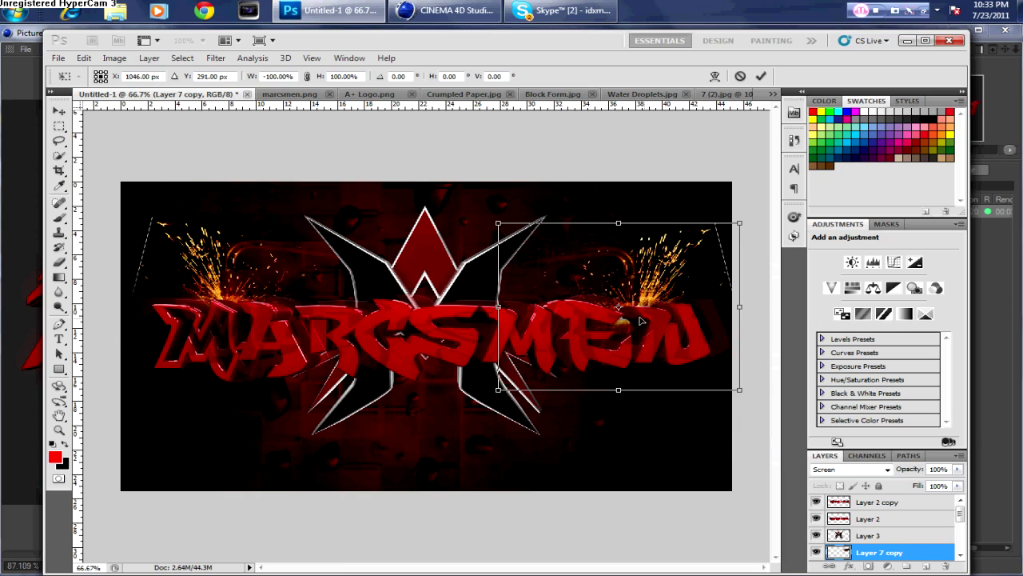
left_click(60, 112)
left_click(454, 245)
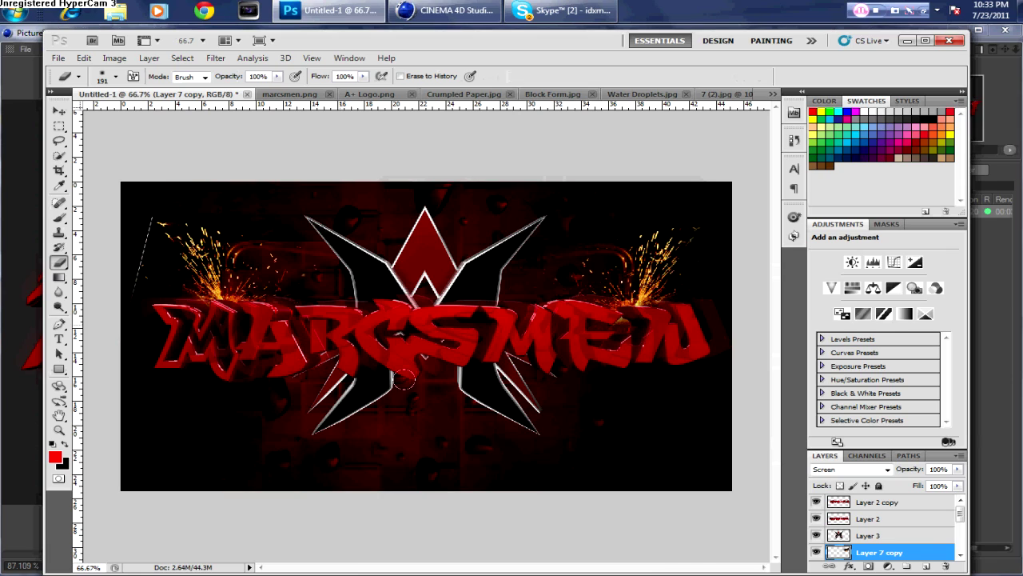
- Select Layer 7 and browse to the DxMo GFX folder in the Open dialog
left_click(892, 551)
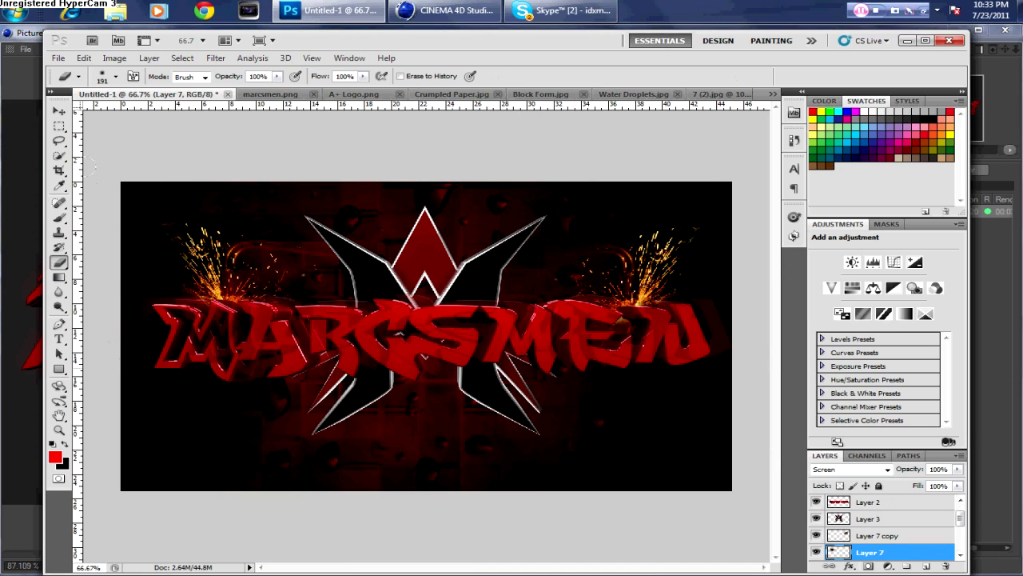
left_click(59, 58)
left_click(76, 85)
left_click(257, 60)
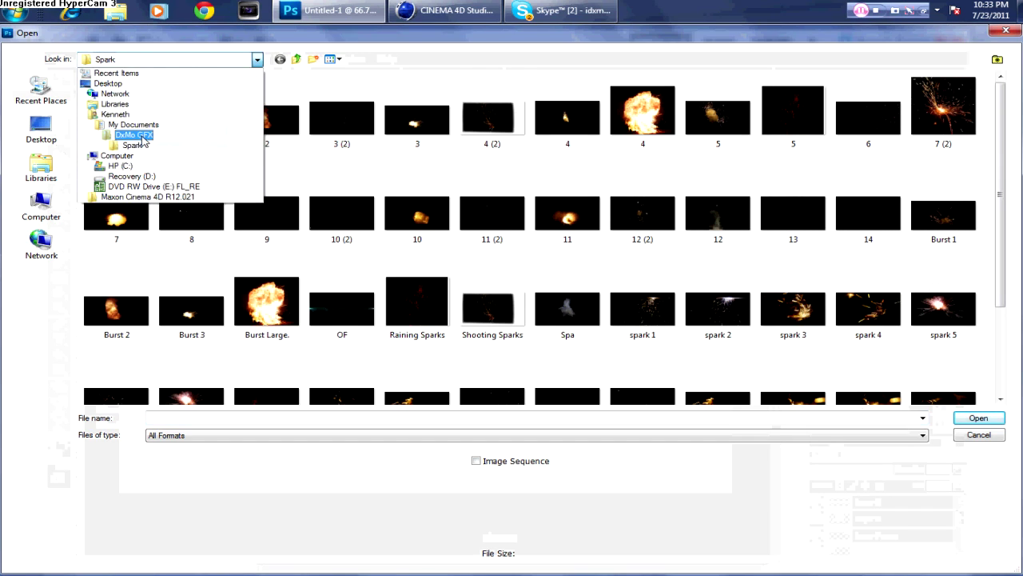
- Open lighting 2 from DxMo GFX > Thunder and drag it into the composition
left_click(128, 122)
double_click(140, 374)
left_click(122, 112)
left_click(977, 417)
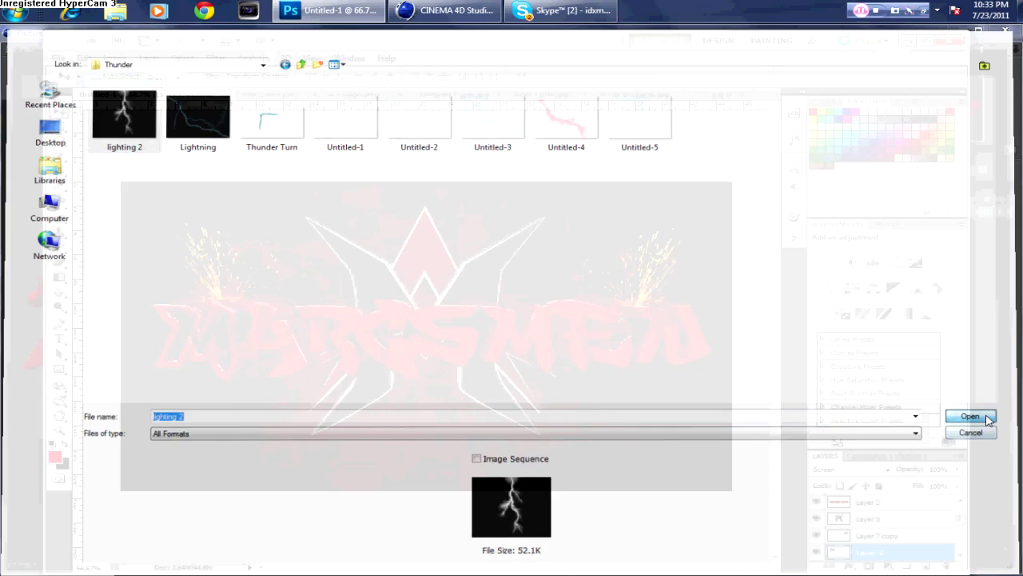
left_click_drag(426, 324, 319, 272)
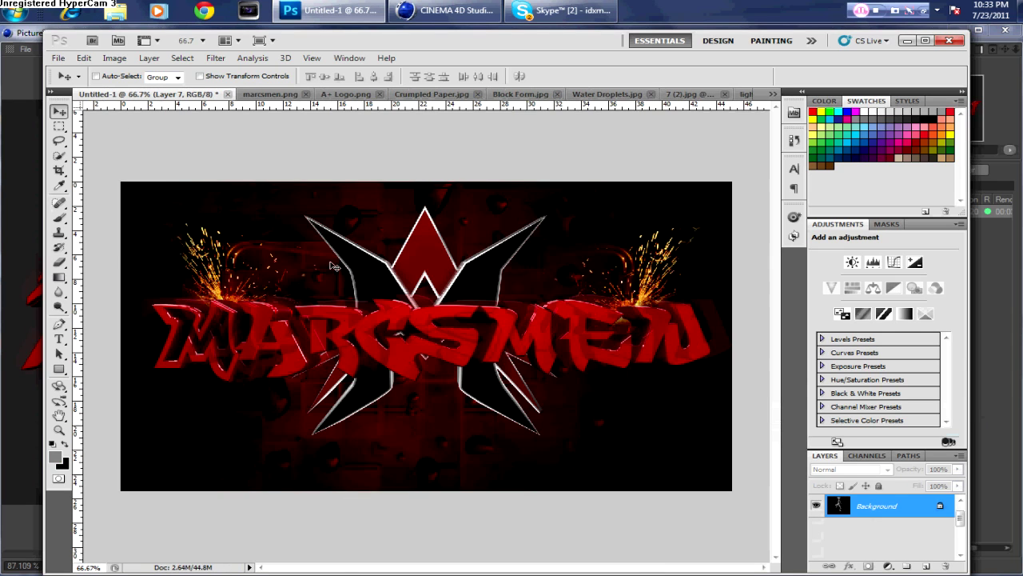
- Blend the lightning with Linear Dodge (Add) and place it left of the logo
left_click(888, 469)
left_click(832, 354)
left_click(888, 469)
left_click(825, 396)
left_click(887, 470)
left_click(858, 263)
left_click_drag(389, 285, 351, 288)
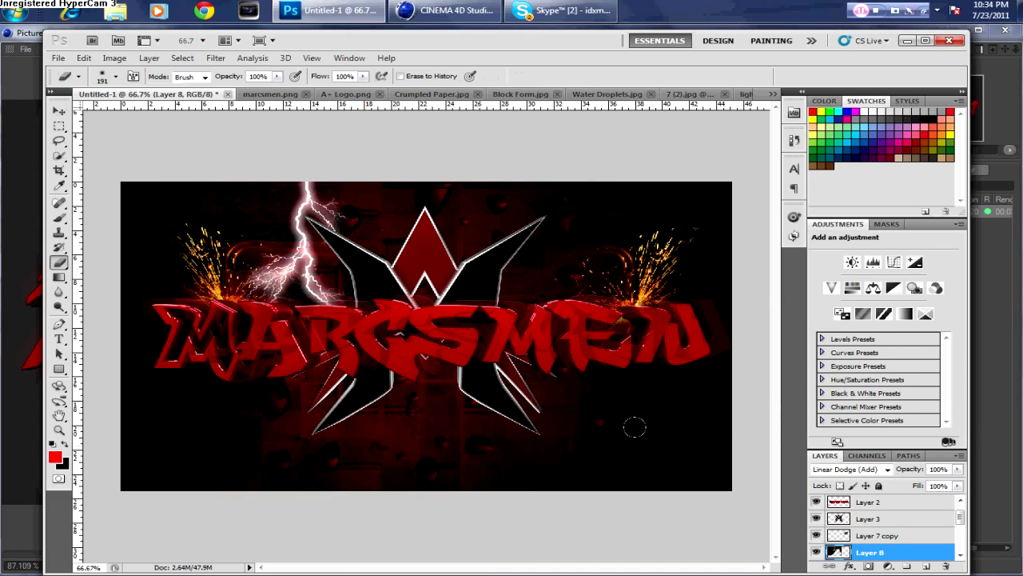
- Duplicate the lightning layer and place the copy beside the right-hand sparks
right_click(889, 557)
left_click(911, 231)
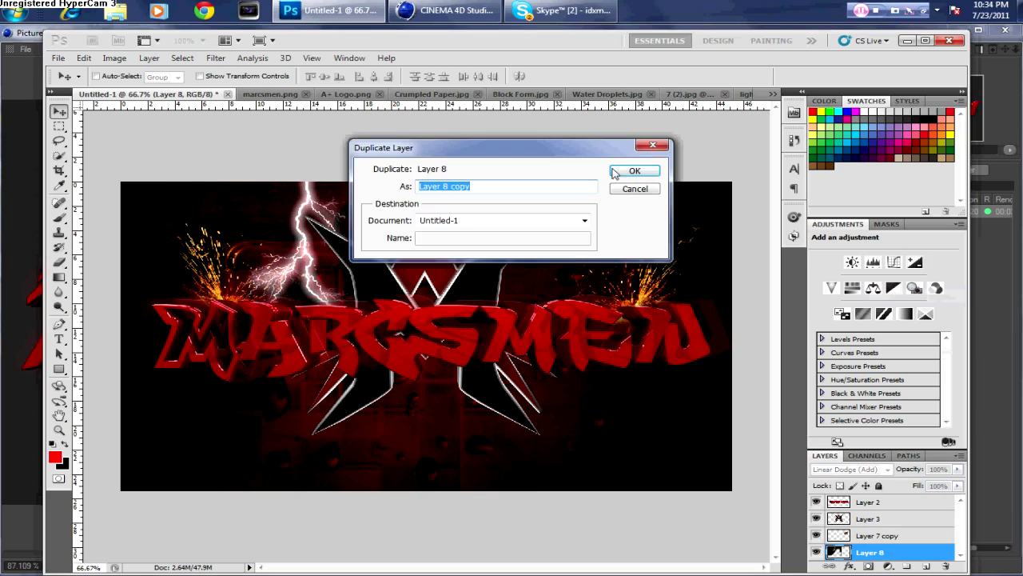
left_click(640, 169)
mouse_move(511, 240)
left_mouse_down()
mouse_move(311, 275)
mouse_move(577, 294)
left_mouse_up()
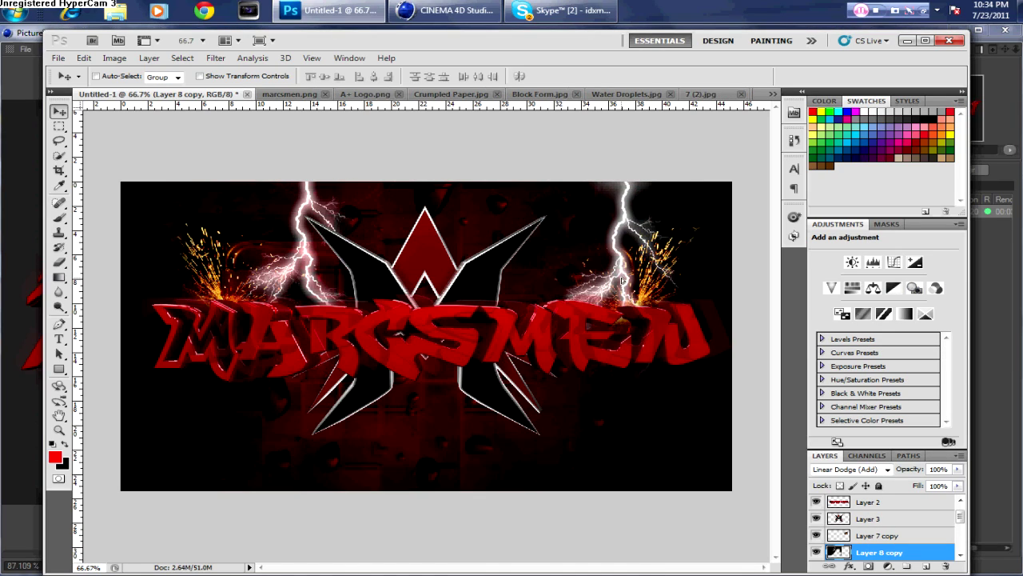
scroll(879, 531, "down", 1)
- Flip the original Layer 8 lightning horizontally
left_click(852, 531)
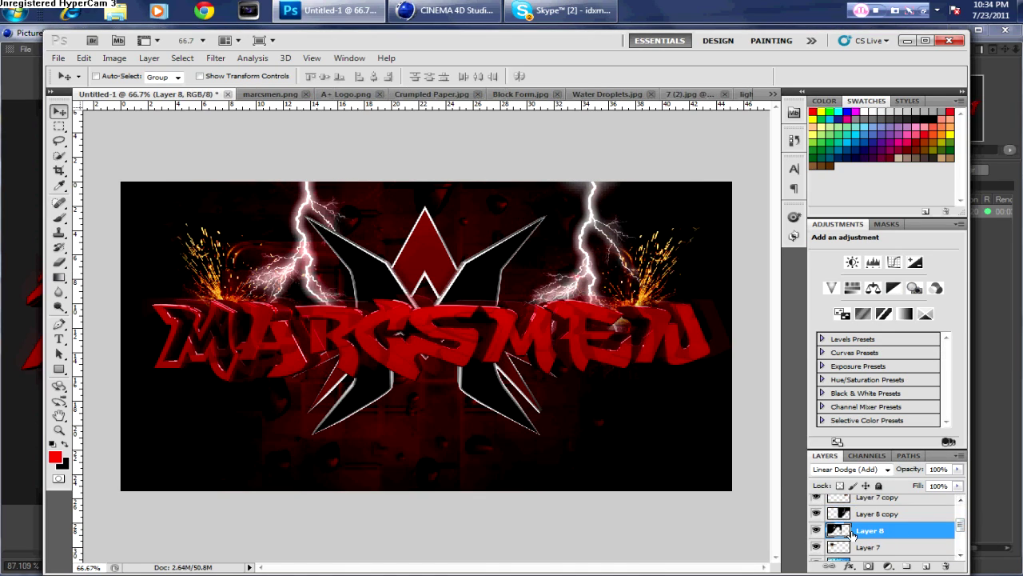
key("ctrl+t")
right_click(328, 273)
left_click(356, 469)
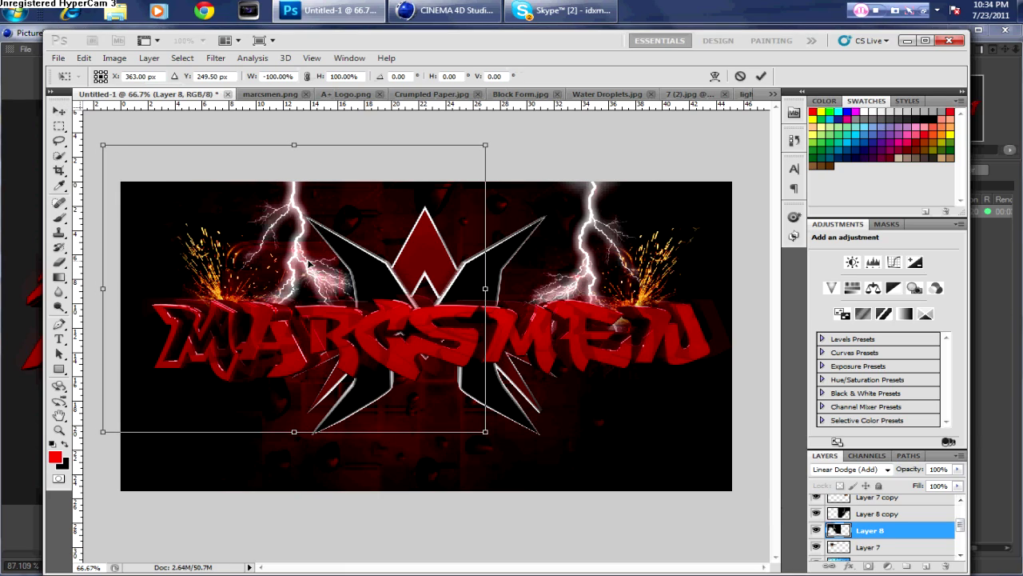
left_click(60, 114)
left_click(459, 242)
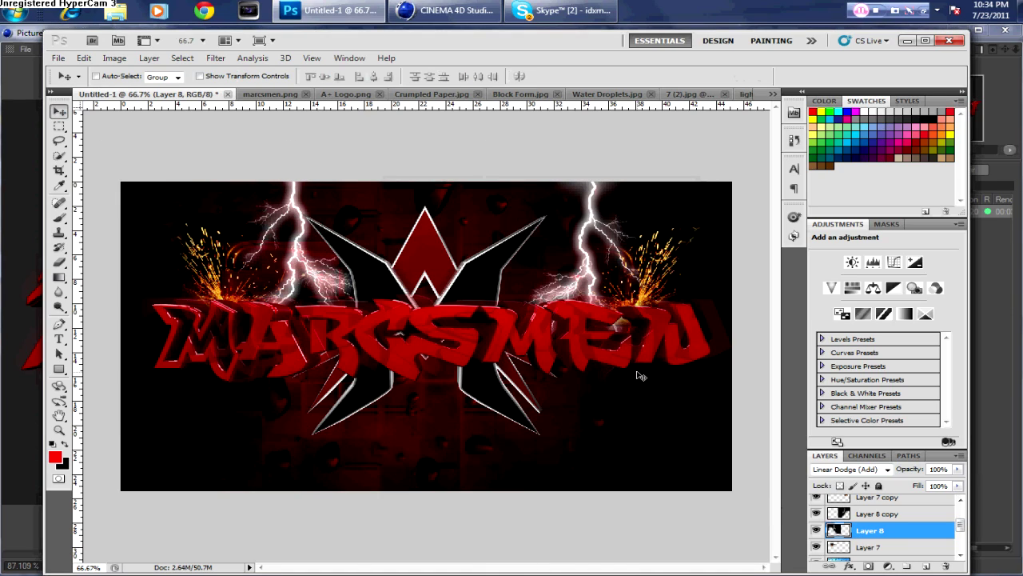
- Bring up the Open dialog to load another effect image
scroll(916, 529, "up", 2)
left_click(56, 58)
left_click(204, 88)
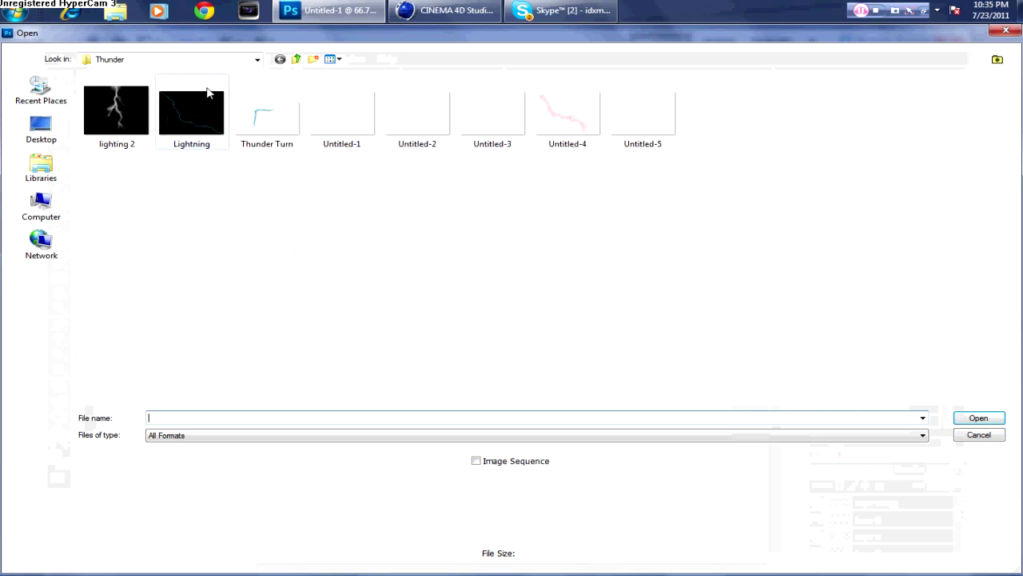
- Open smoke5.png from the DxMo GFX > Smoke folder
left_click(257, 59)
left_click(181, 135)
left_click(128, 104)
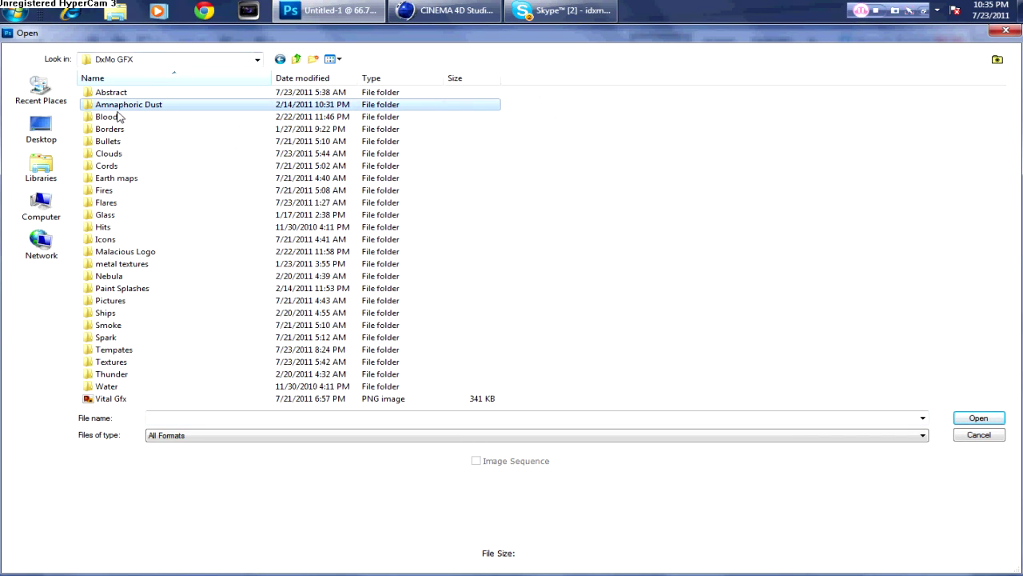
double_click(108, 324)
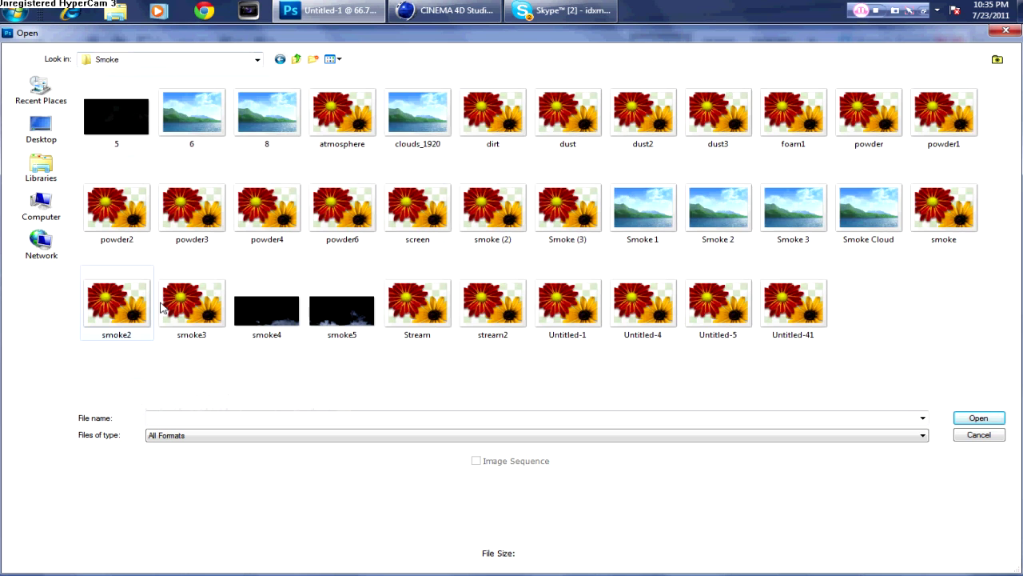
double_click(366, 324)
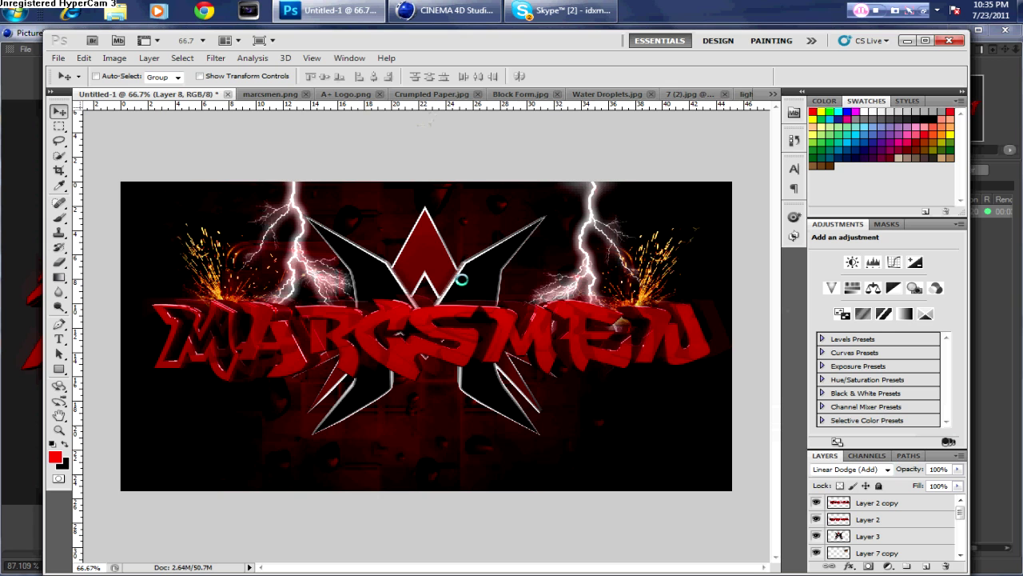
- Close the marcsmen.png, lighting 2 and Block Form source images
left_click(94, 95)
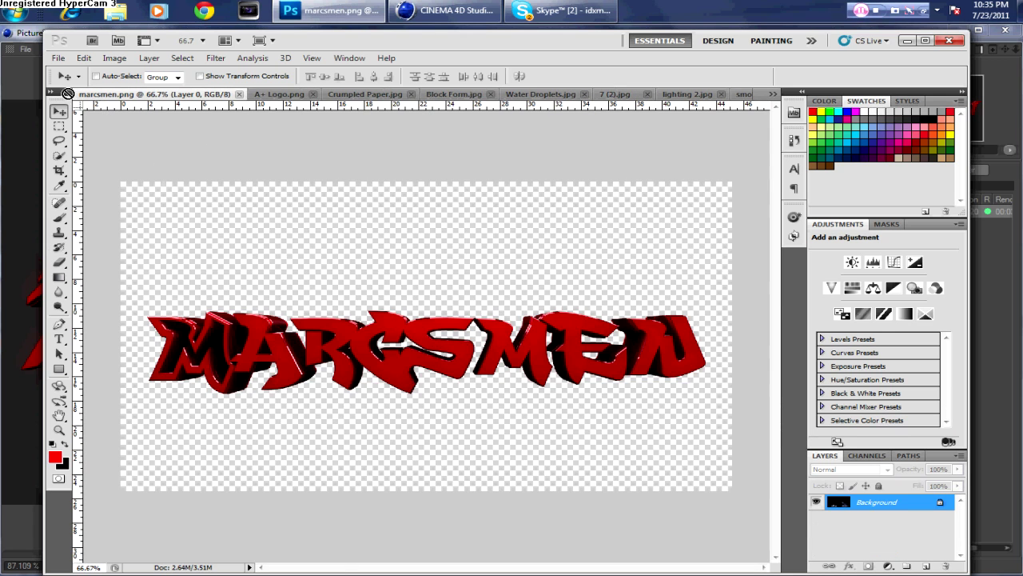
left_click(676, 94)
left_click(598, 94)
left_click(403, 94)
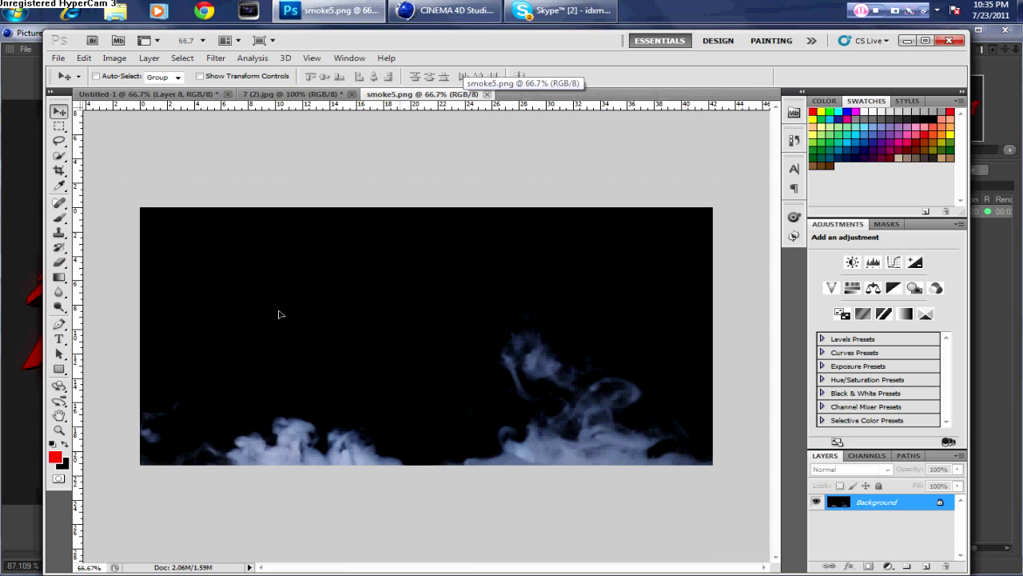
left_click(849, 469)
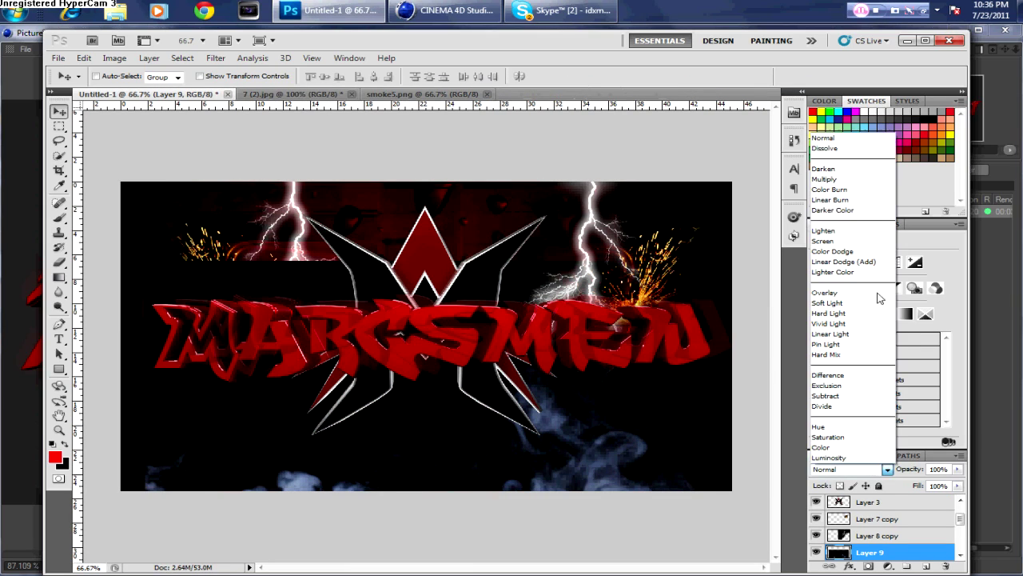
- Compare Darken, Overlay and other blend modes on the smoke, settling on Screen
left_click(823, 169)
left_click(849, 469)
left_click(823, 241)
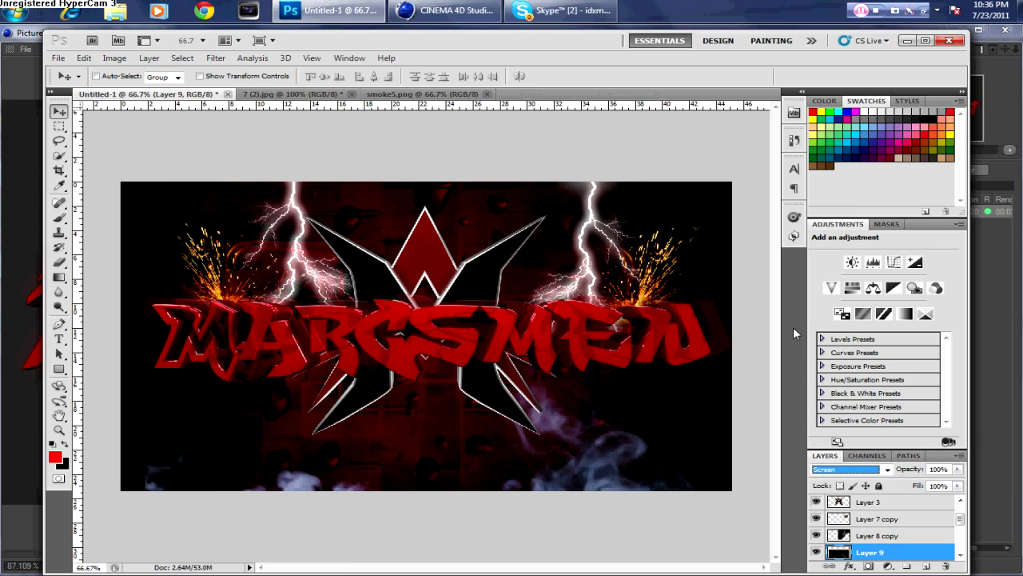
left_click(886, 469)
left_click(825, 292)
left_click(886, 469)
left_click(824, 292)
left_click(886, 469)
left_click(853, 243)
- Shift the smoke's Color Balance toward yellow and move it up and right
left_click(114, 57)
left_click(312, 166)
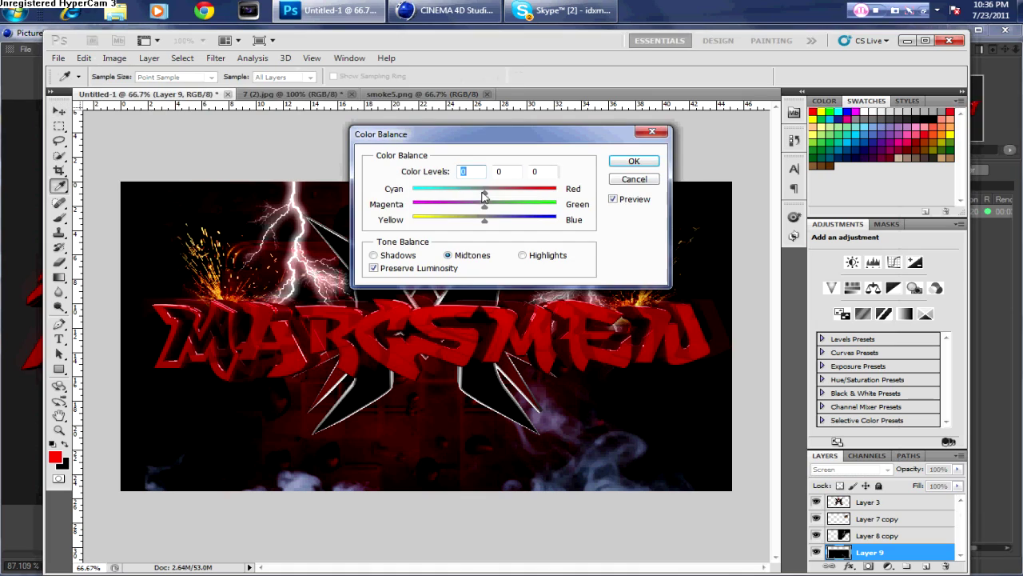
left_click_drag(449, 229, 441, 231)
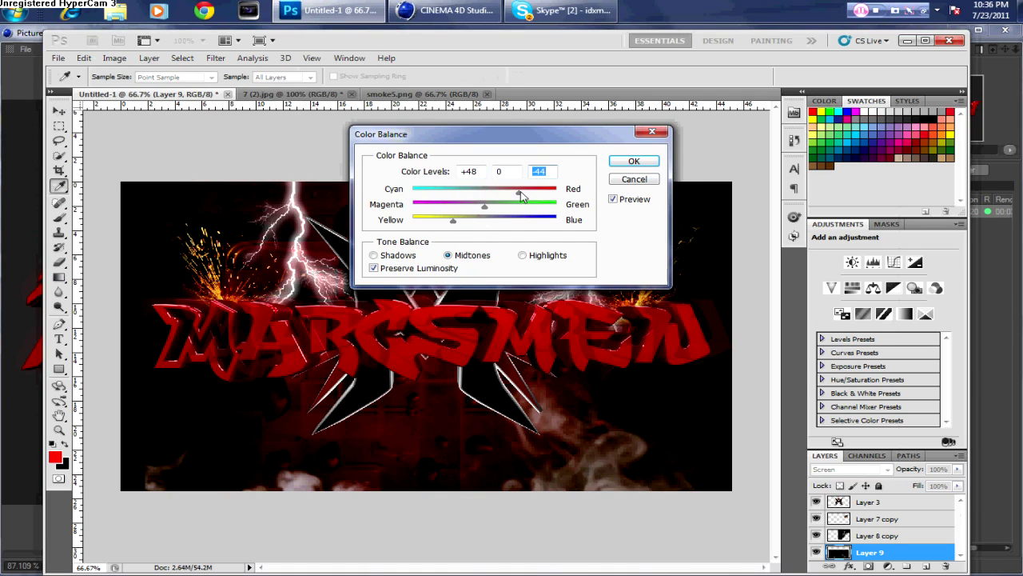
left_click(634, 160)
left_click_drag(572, 480, 737, 457)
- Duplicate the smoke layer, flip the copy horizontally and move it to the left
right_click(871, 551)
left_click(903, 288)
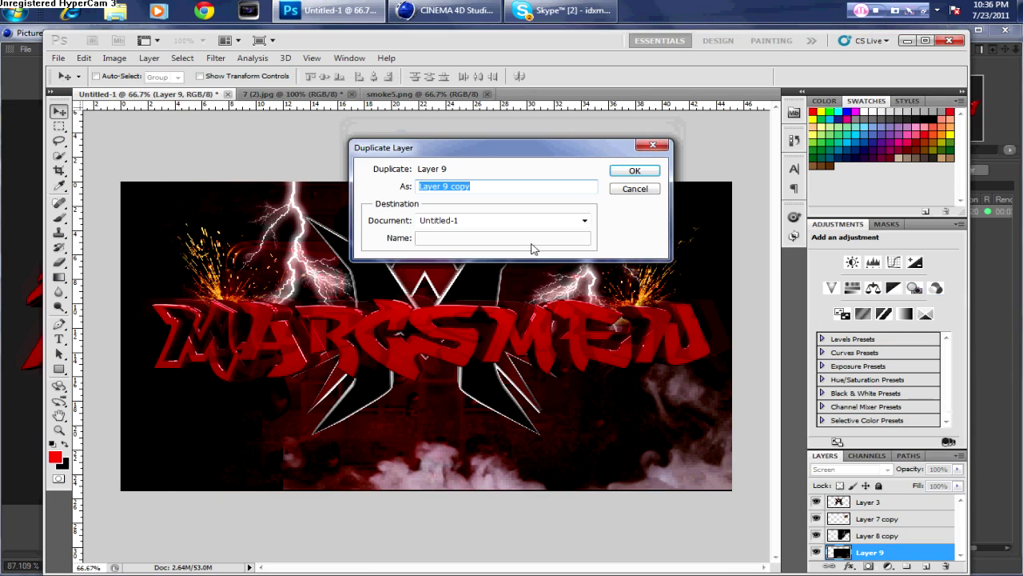
left_click(642, 167)
key("ctrl+t")
right_click(471, 307)
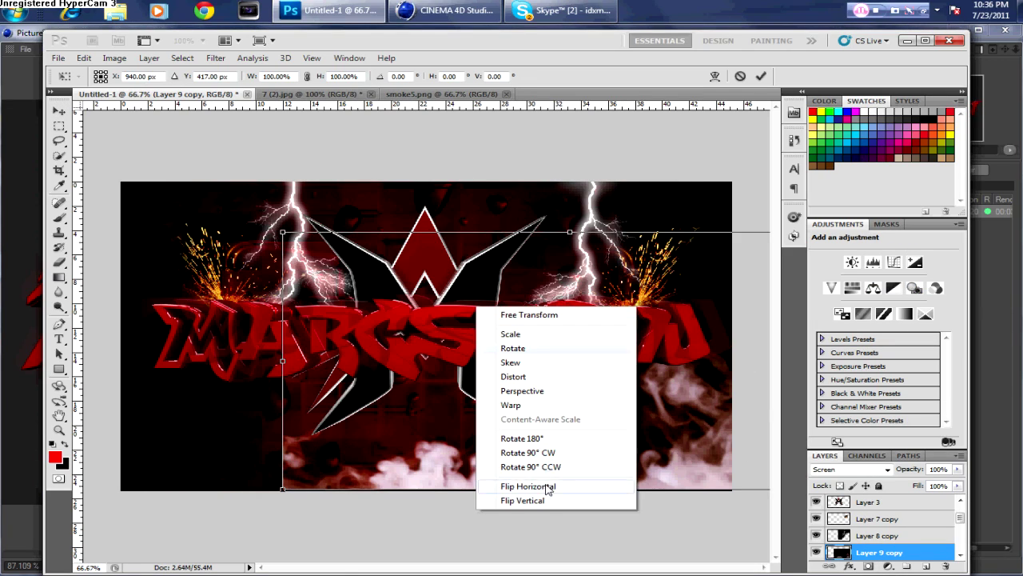
left_click(548, 485)
mouse_move(517, 438)
left_mouse_down()
mouse_move(247, 446)
mouse_move(310, 437)
left_mouse_up()
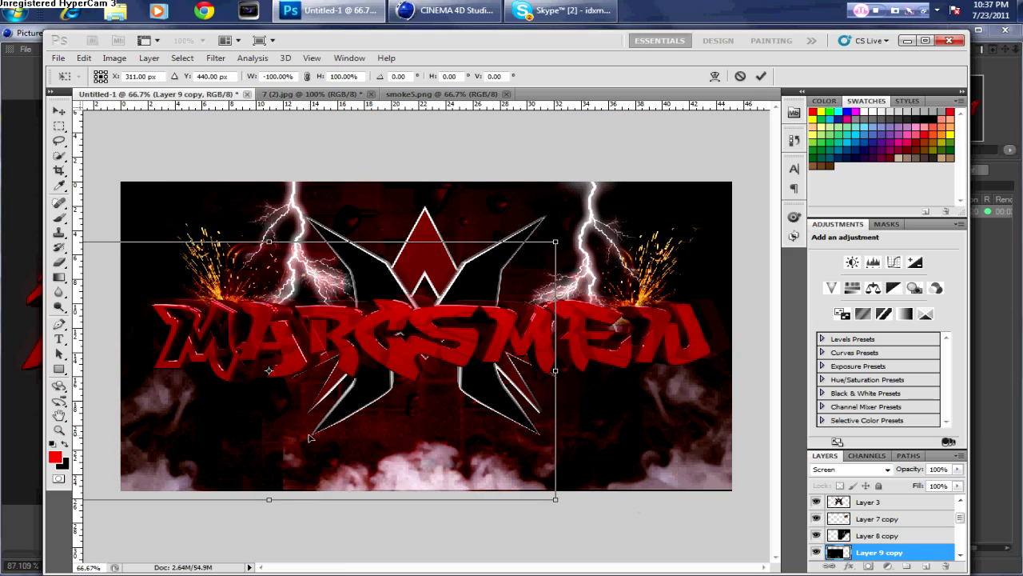
left_click(58, 110)
left_click(461, 244)
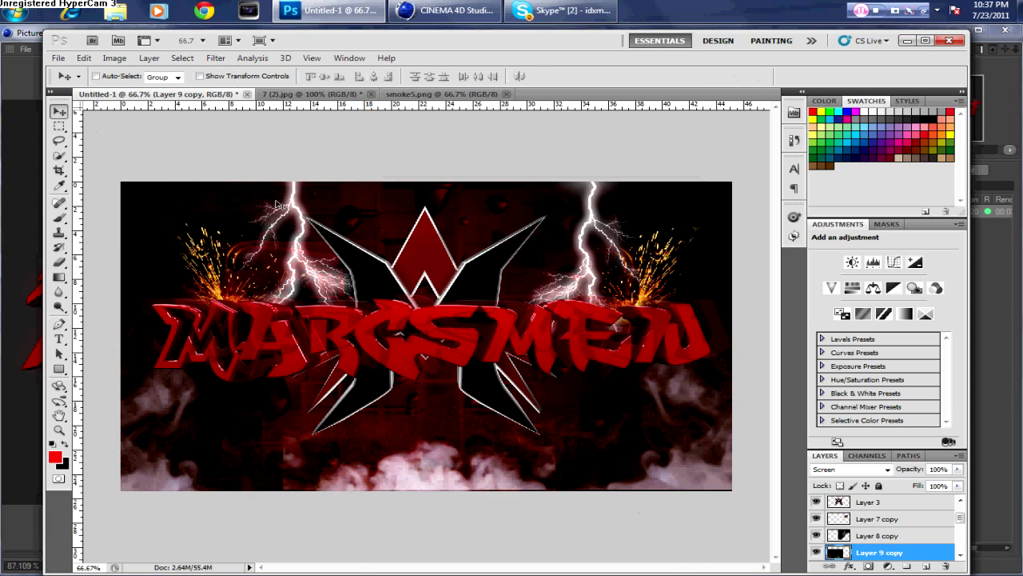
- Close 7 (2).jpg without saving and open the DxMo GFX folder in the Open dialog
left_click(371, 94)
key("n")
left_click(58, 58)
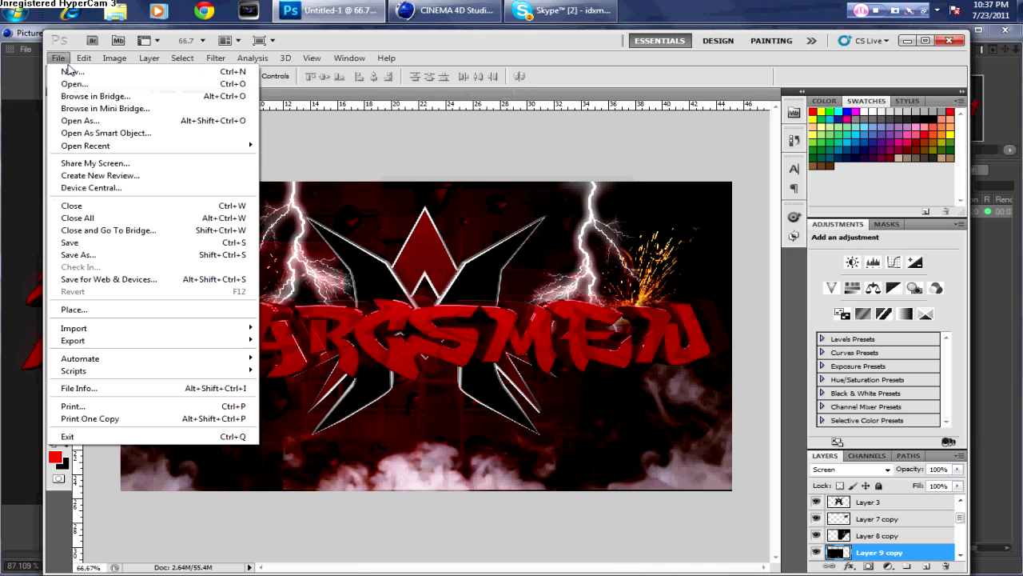
left_click(76, 80)
left_click(41, 168)
double_click(150, 95)
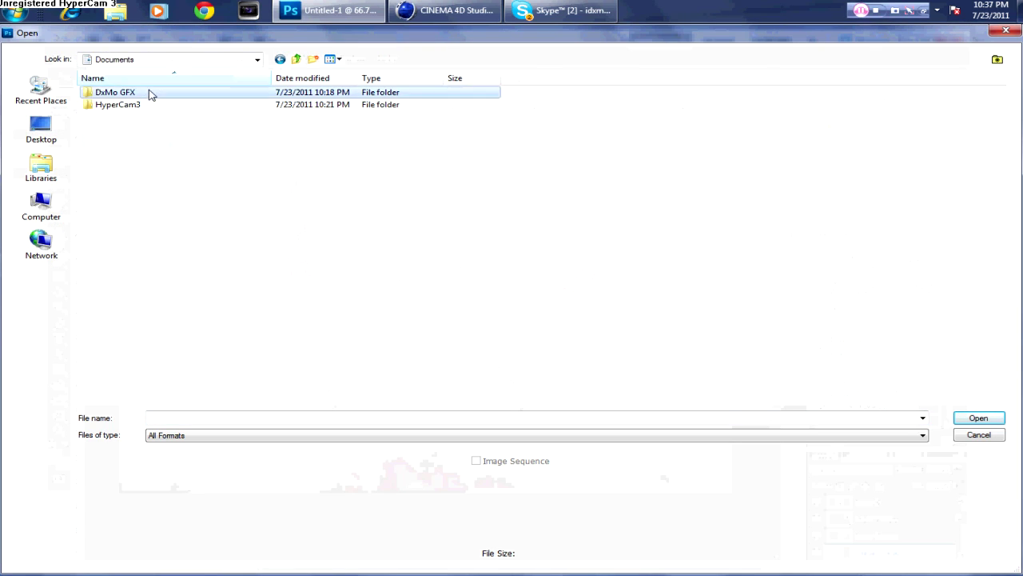